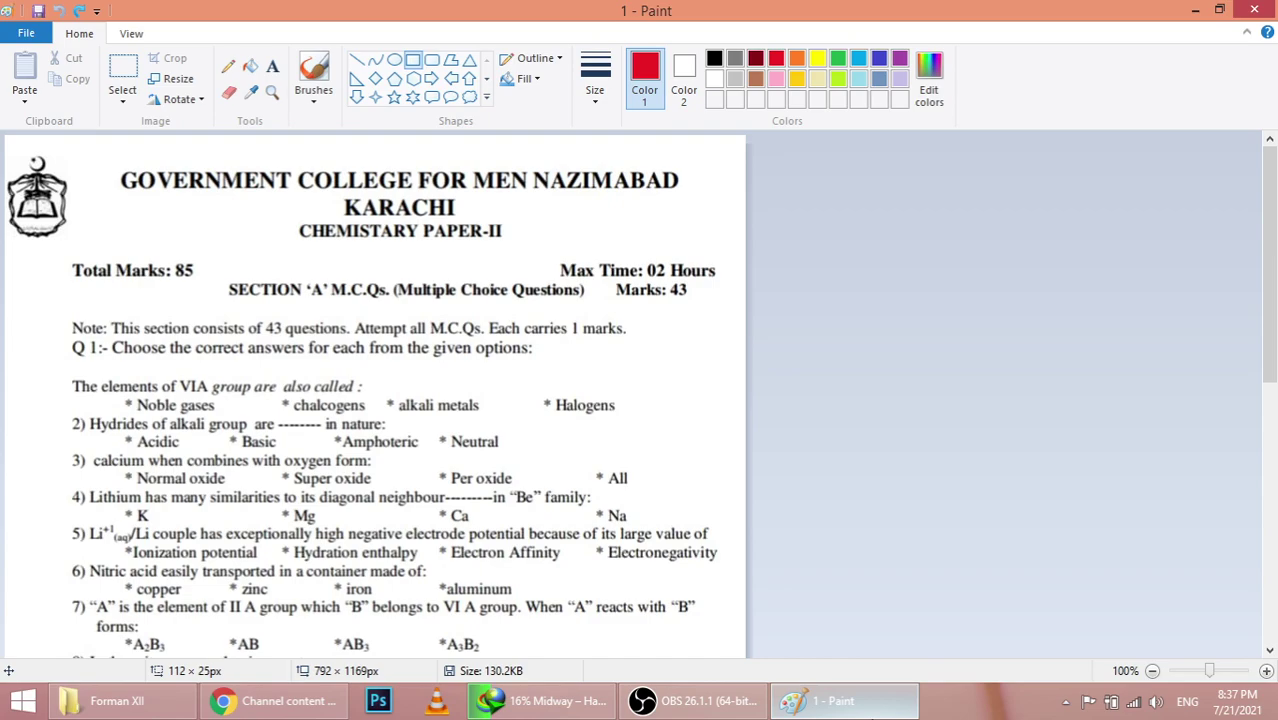
# Step: Box the question 1–4 answers in red: chalcogens, Basic, Normal oxide and Mg
pyautogui.click(835, 700)
pyautogui.click(835, 700)
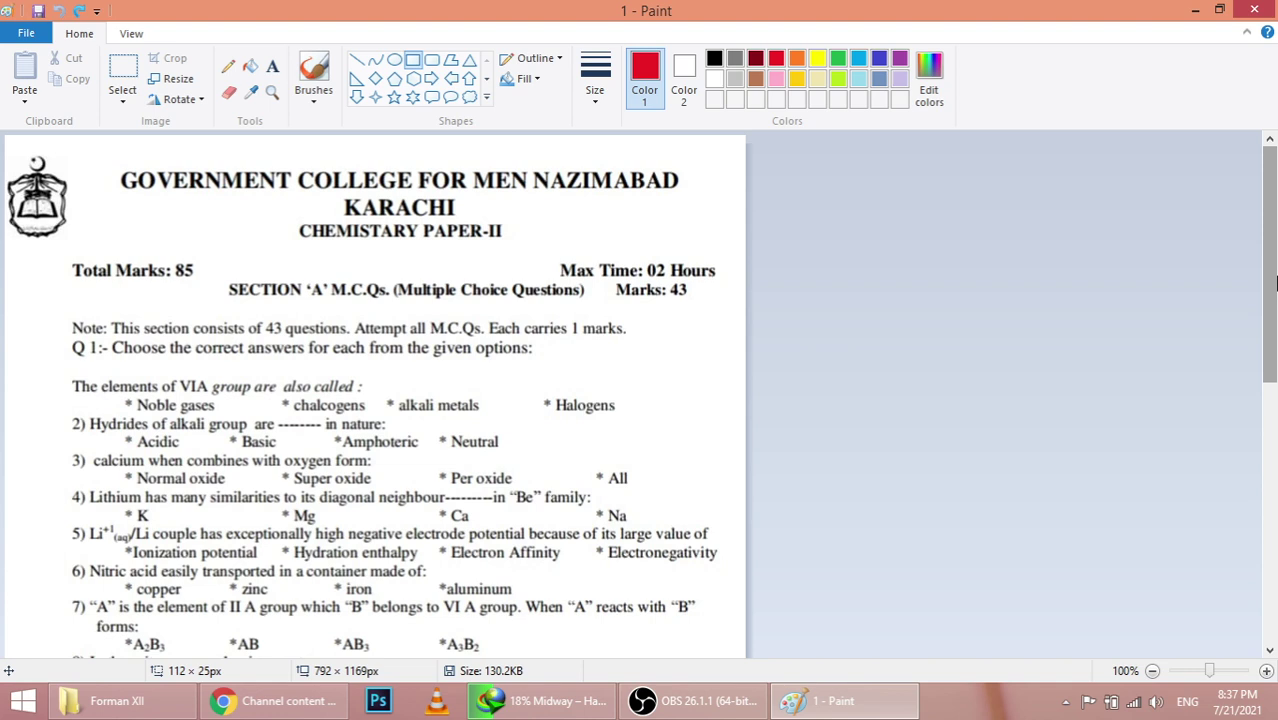
pyautogui.moveTo(1275, 284); pyautogui.dragTo(1275, 317)
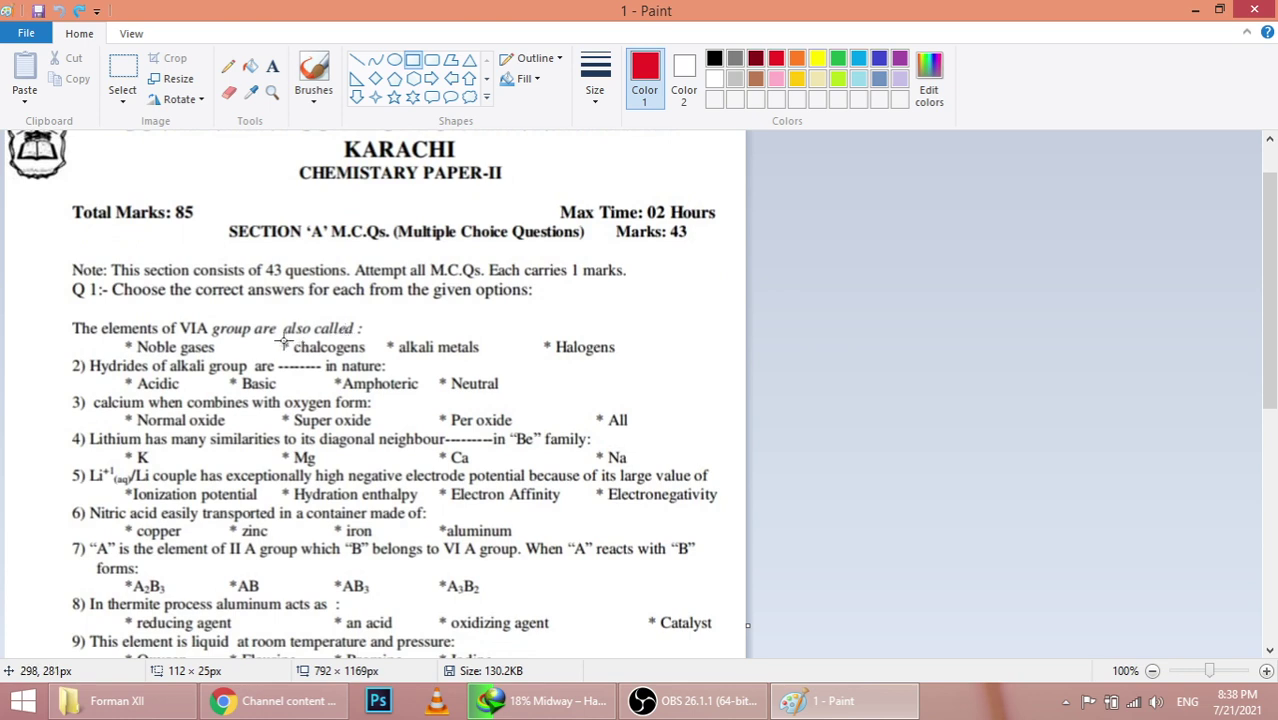
pyautogui.moveTo(279, 341); pyautogui.dragTo(379, 362)
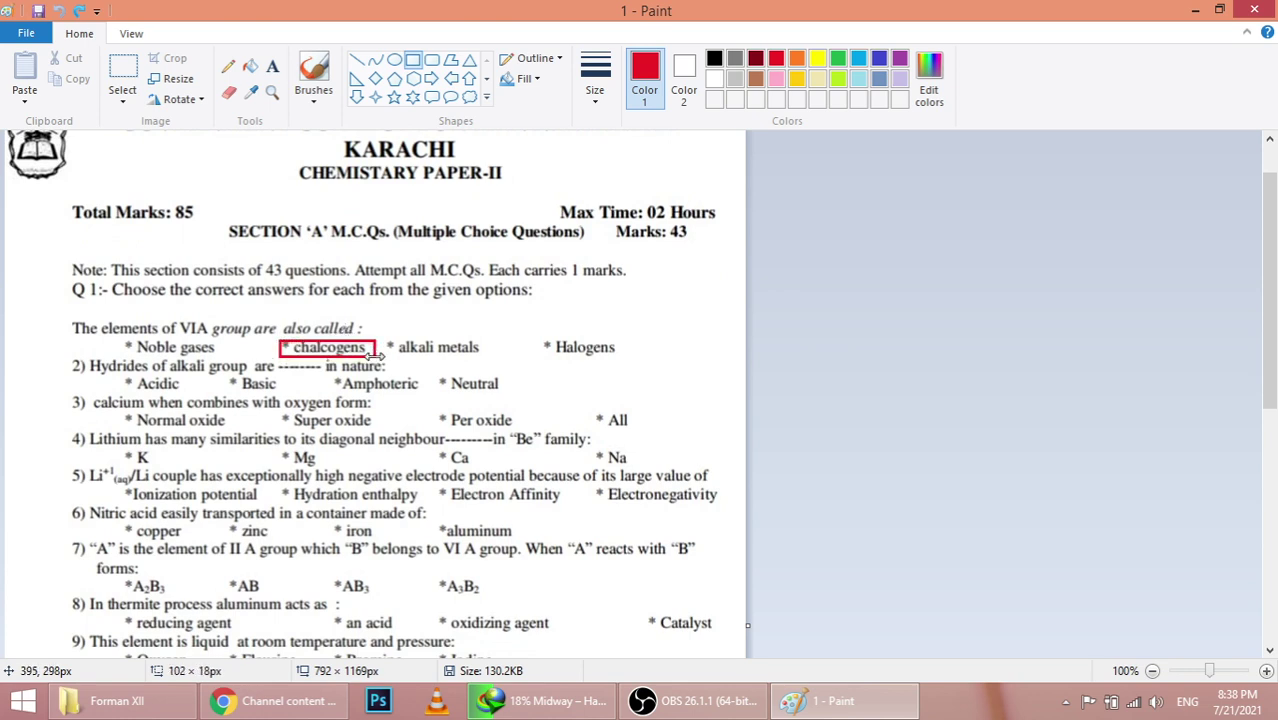
pyautogui.click(418, 381)
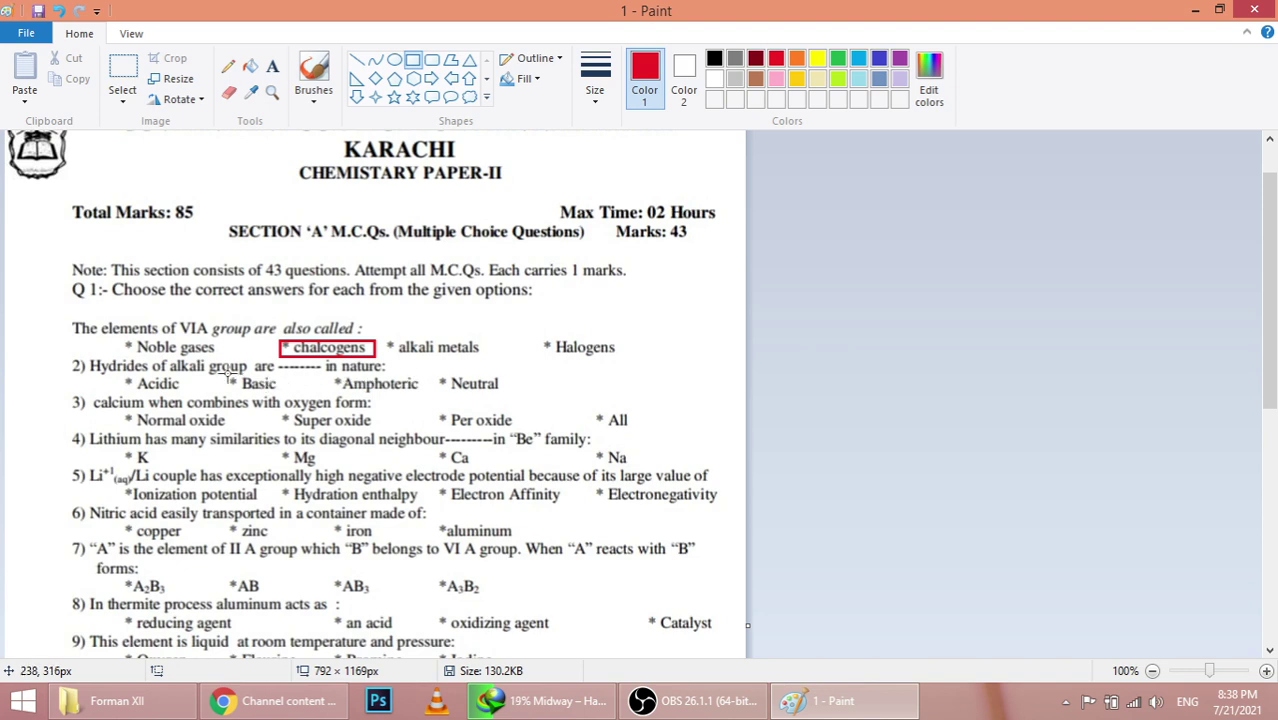
pyautogui.moveTo(227, 375)
pyautogui.mouseDown()
pyautogui.moveTo(308, 400)
pyautogui.moveTo(285, 393)
pyautogui.mouseUp()
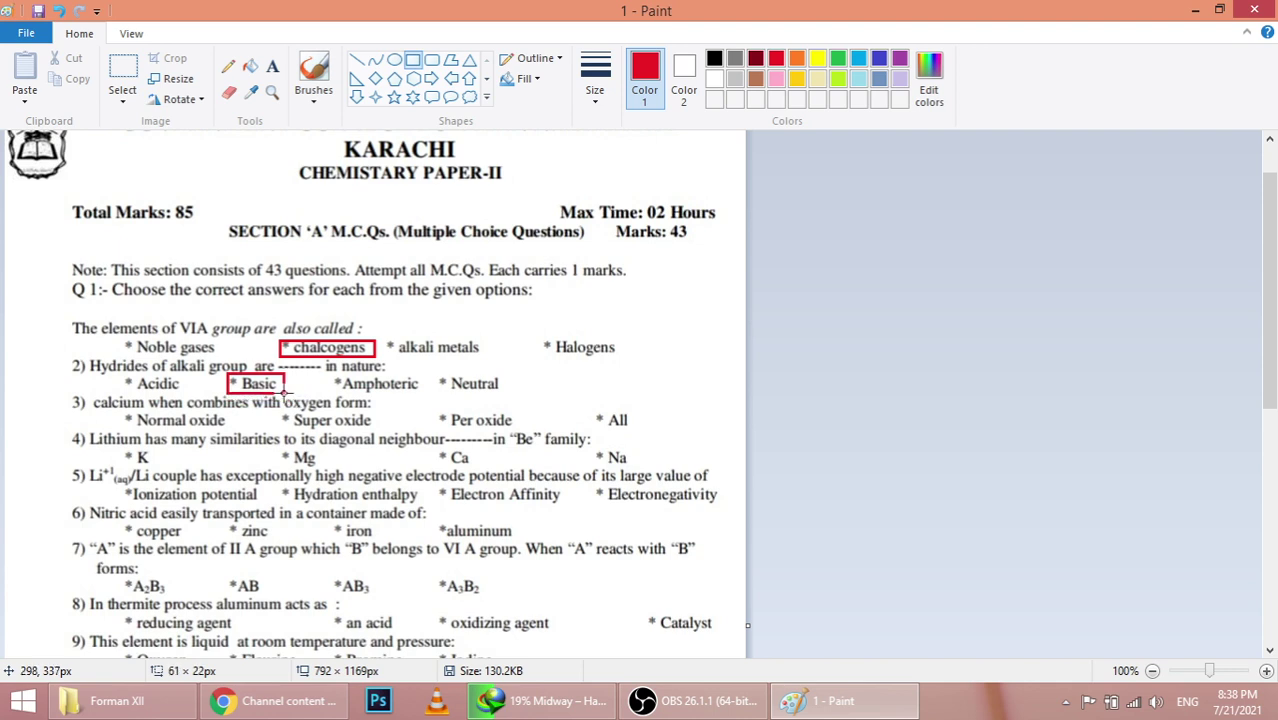
pyautogui.click(373, 401)
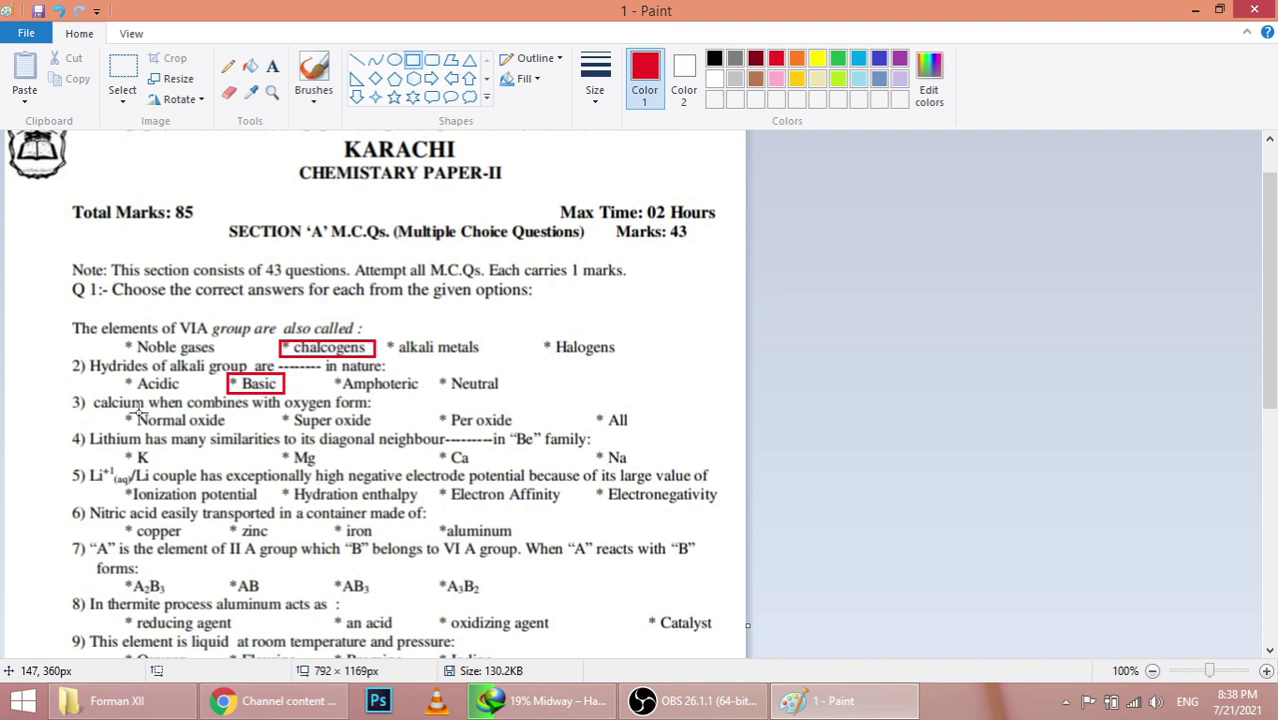
pyautogui.moveTo(115, 410); pyautogui.dragTo(238, 431)
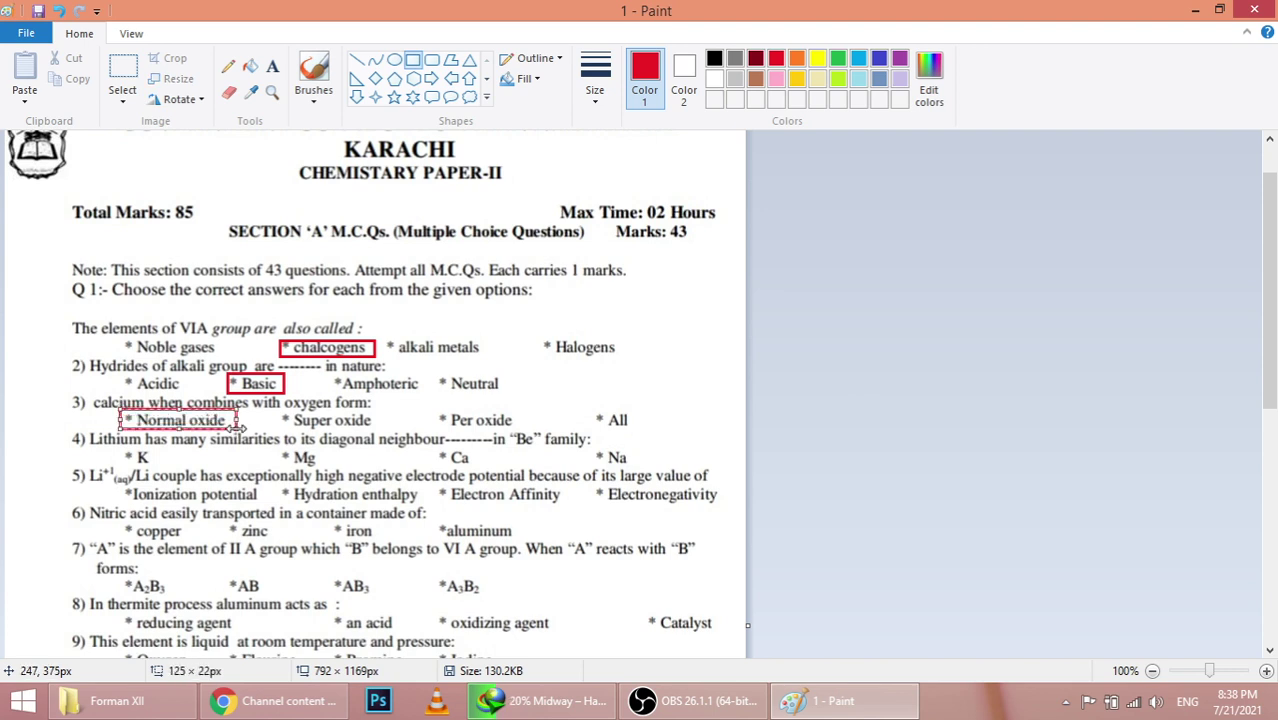
pyautogui.click(384, 455)
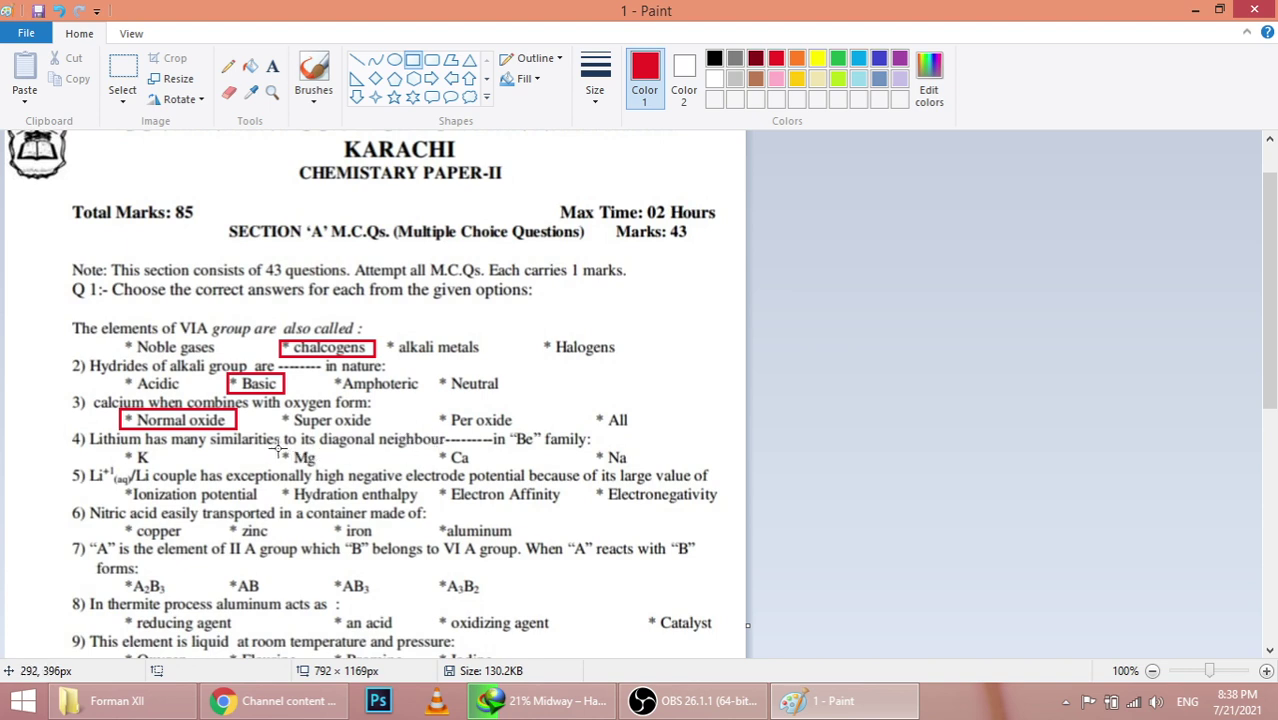
pyautogui.moveTo(277, 451); pyautogui.dragTo(331, 473)
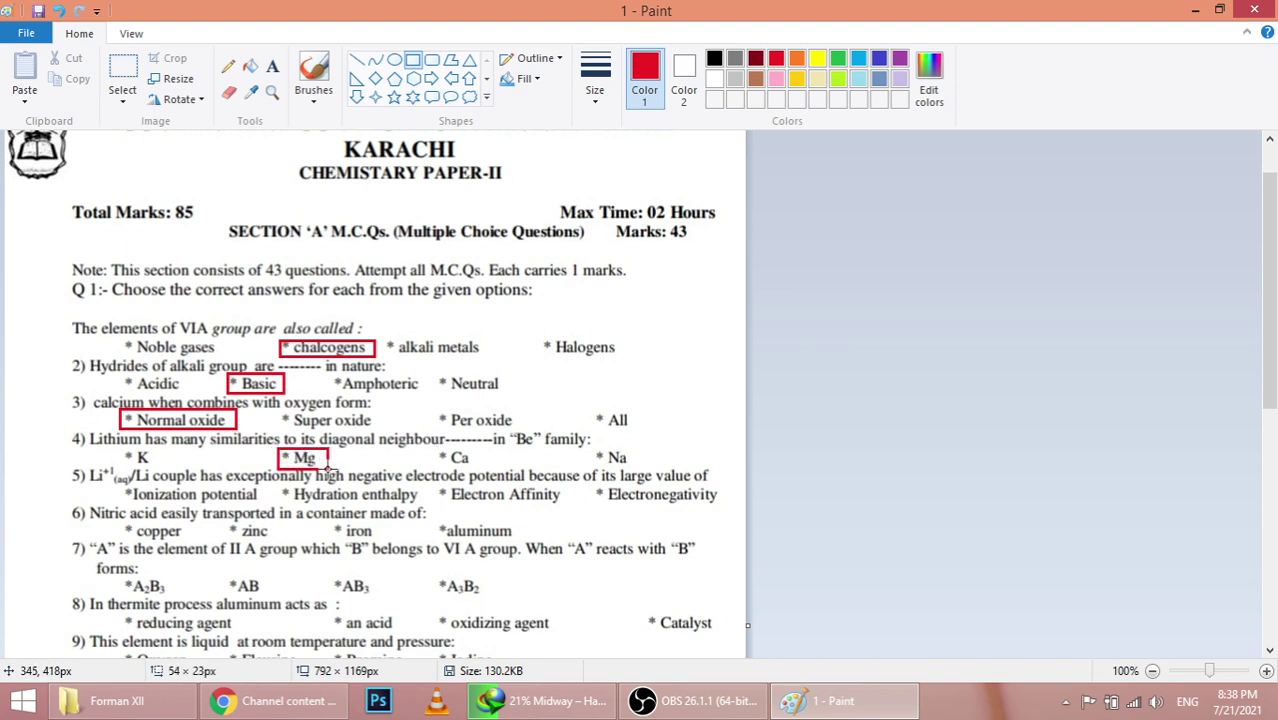
pyautogui.click(385, 480)
# Step: Box the question 5–8 answers in red: Hydration enthalpy, aluminum, AB and reducing agent
pyautogui.moveTo(280, 486)
pyautogui.mouseDown()
pyautogui.moveTo(433, 505)
pyautogui.moveTo(422, 508)
pyautogui.mouseUp()
pyautogui.click(480, 512)
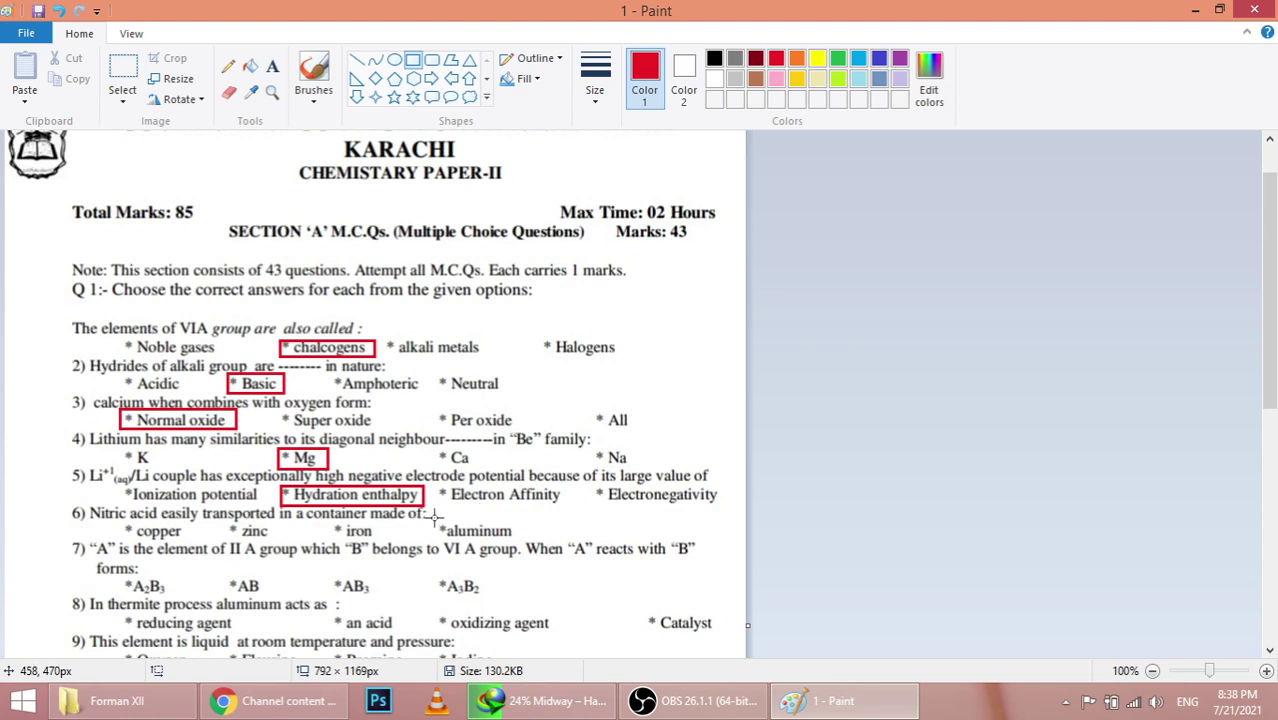
pyautogui.moveTo(431, 521)
pyautogui.mouseDown()
pyautogui.moveTo(532, 548)
pyautogui.moveTo(523, 543)
pyautogui.mouseUp()
pyautogui.click(566, 545)
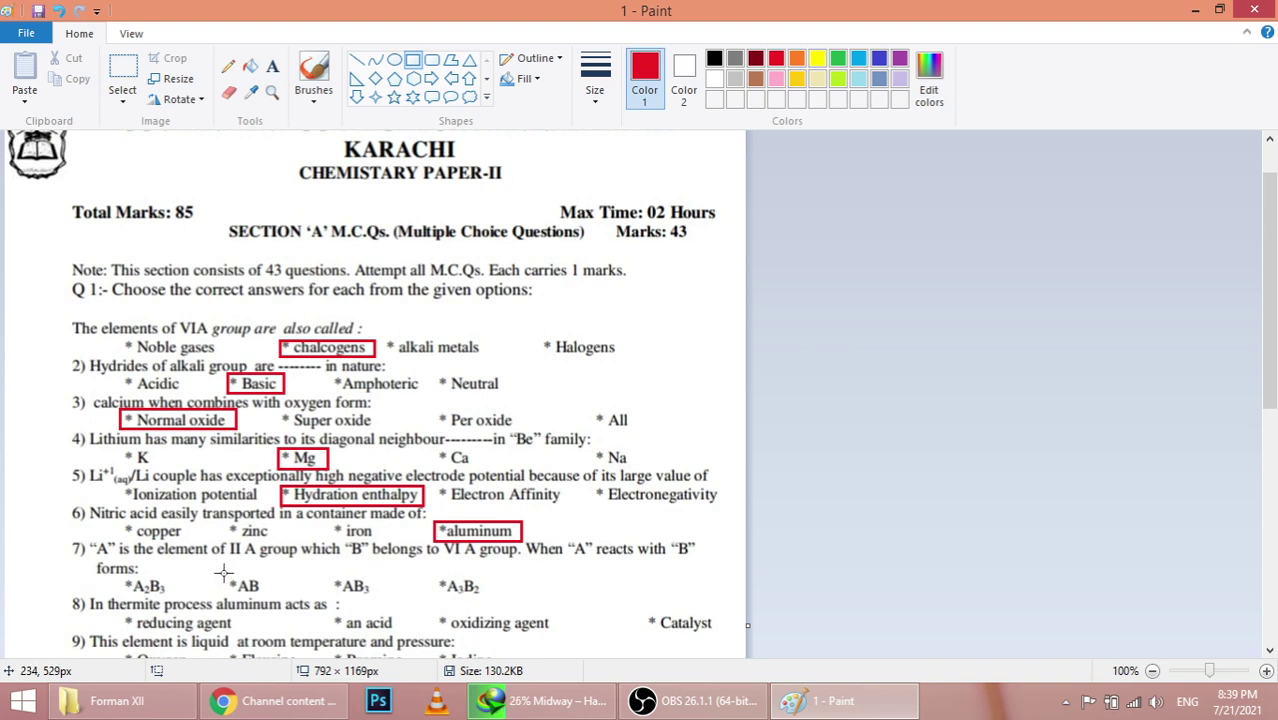
pyautogui.moveTo(222, 573); pyautogui.dragTo(272, 599)
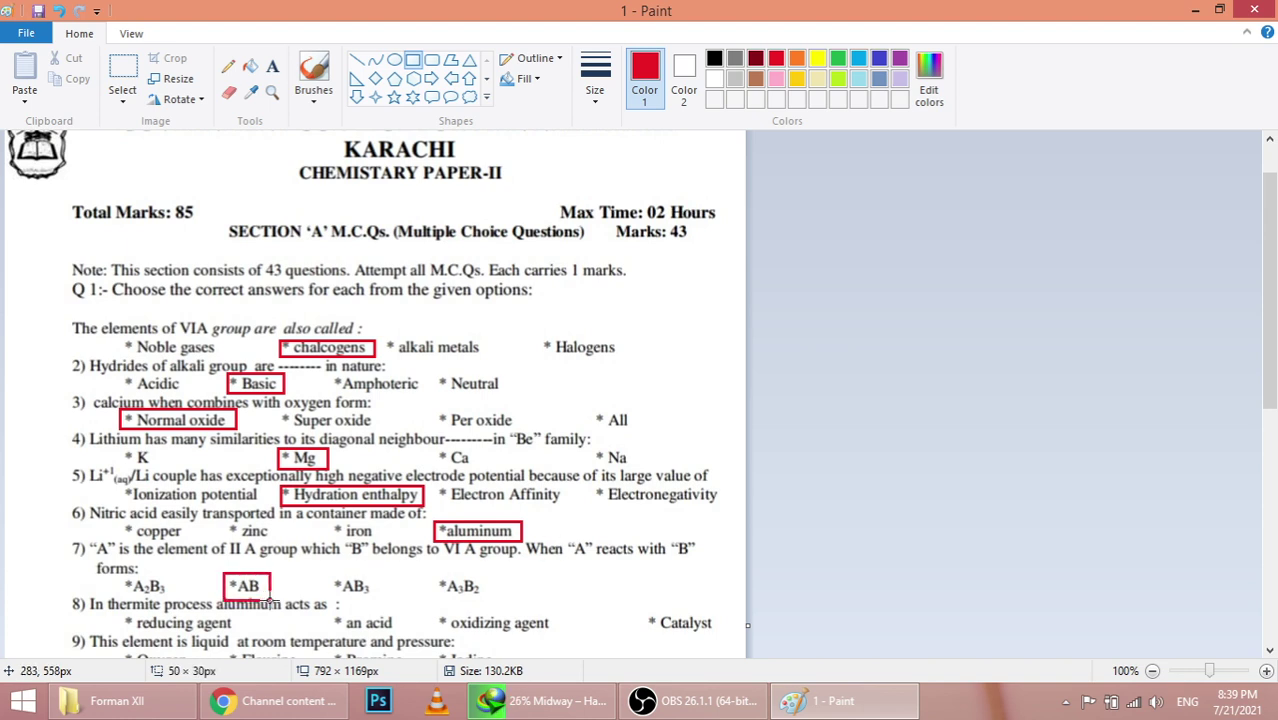
pyautogui.click(345, 604)
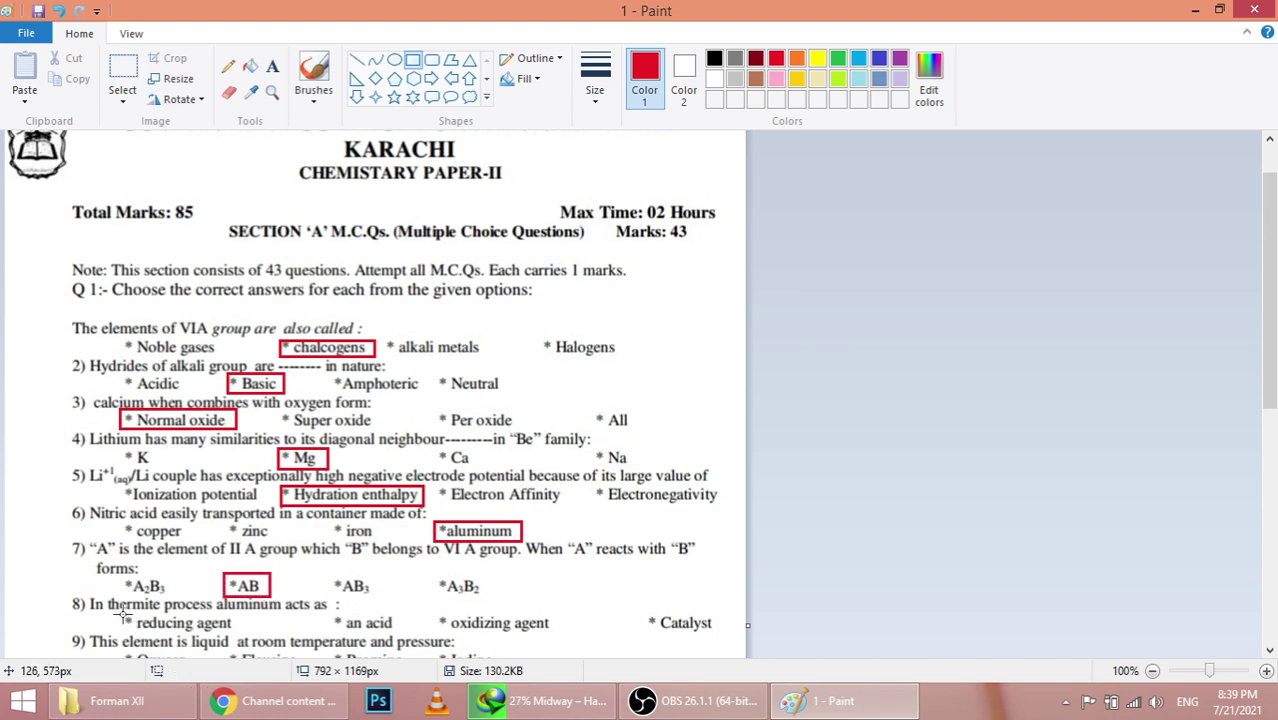
pyautogui.moveTo(123, 614)
pyautogui.mouseDown()
pyautogui.moveTo(248, 632)
pyautogui.moveTo(237, 634)
pyautogui.mouseUp()
pyautogui.click(320, 626)
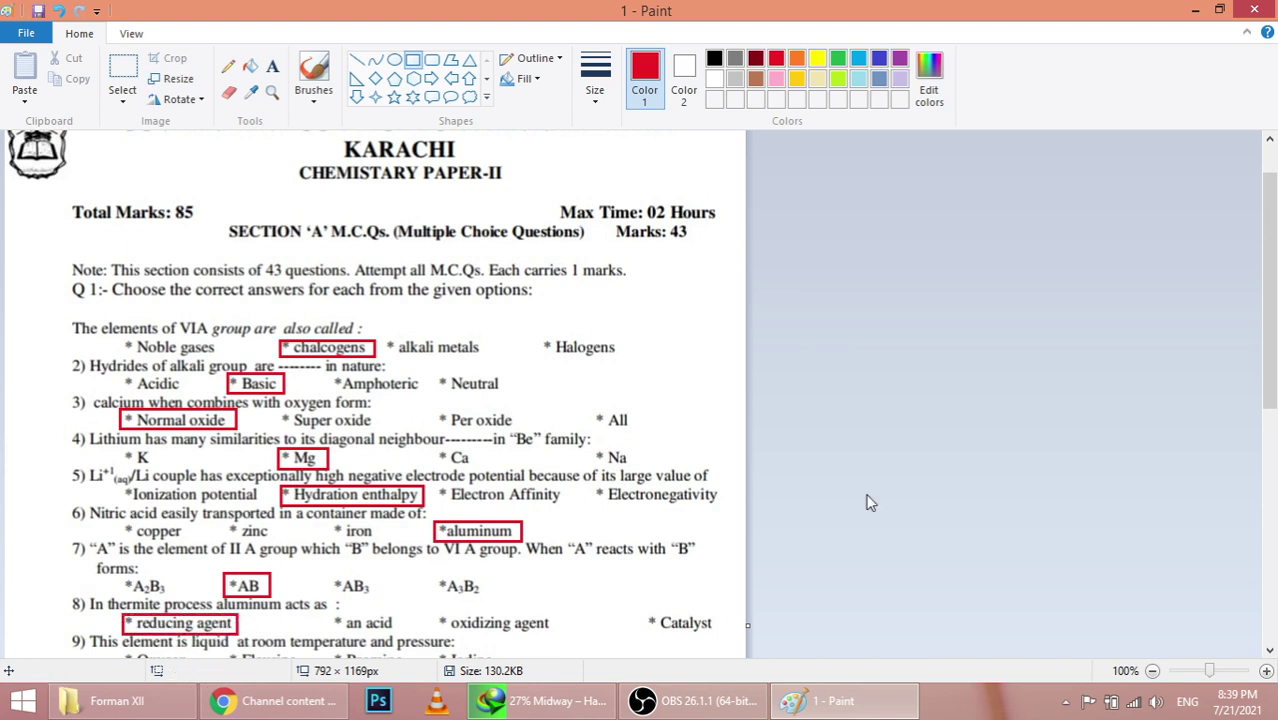
pyautogui.moveTo(1274, 346); pyautogui.dragTo(1274, 380)
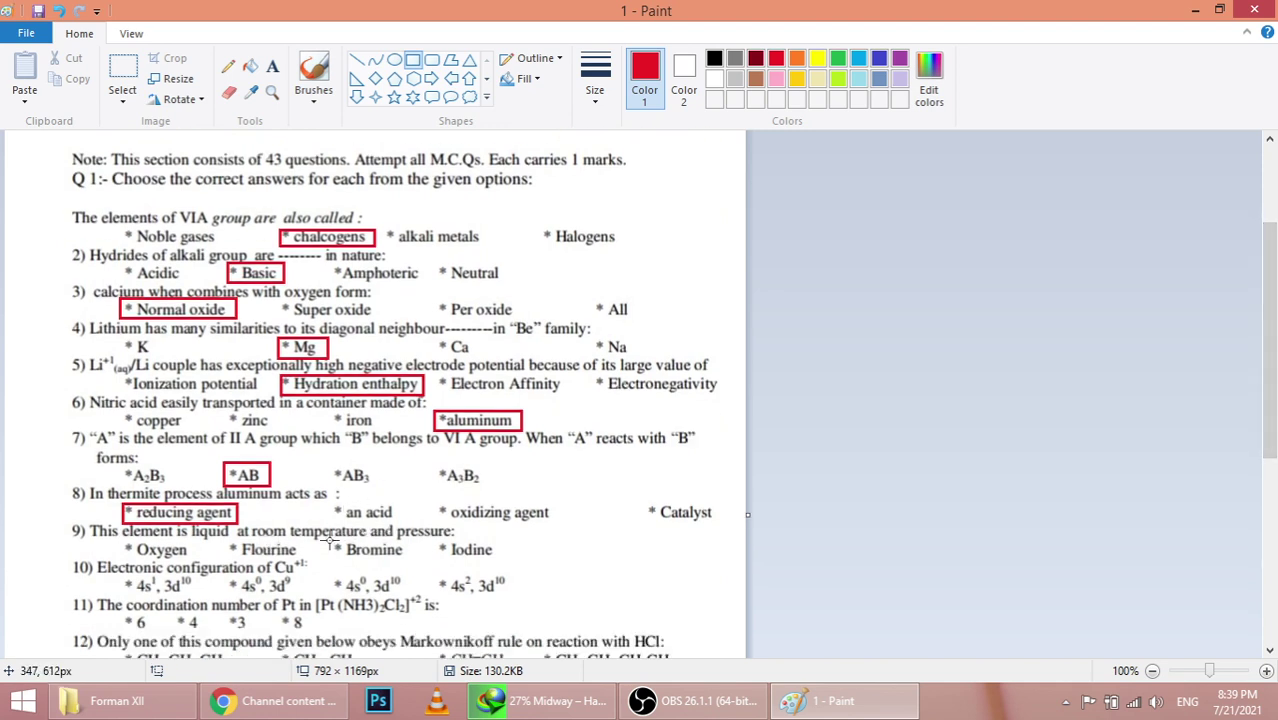
# Step: Outline the question 9–11 answers in red: Bromine, 4s⁰ 3d¹⁰ and 4
pyautogui.moveTo(328, 541); pyautogui.dragTo(407, 560)
pyautogui.click(512, 576)
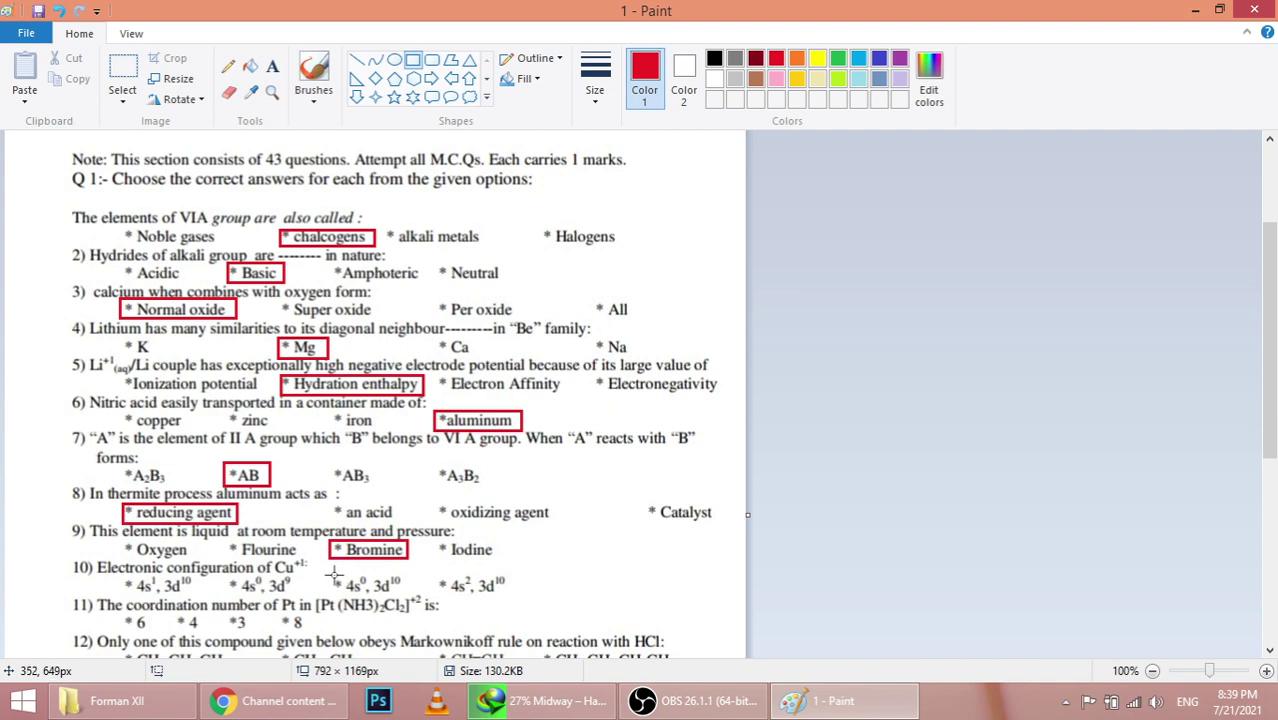
pyautogui.moveTo(331, 573)
pyautogui.mouseDown()
pyautogui.moveTo(440, 598)
pyautogui.moveTo(392, 596)
pyautogui.moveTo(406, 594)
pyautogui.mouseUp()
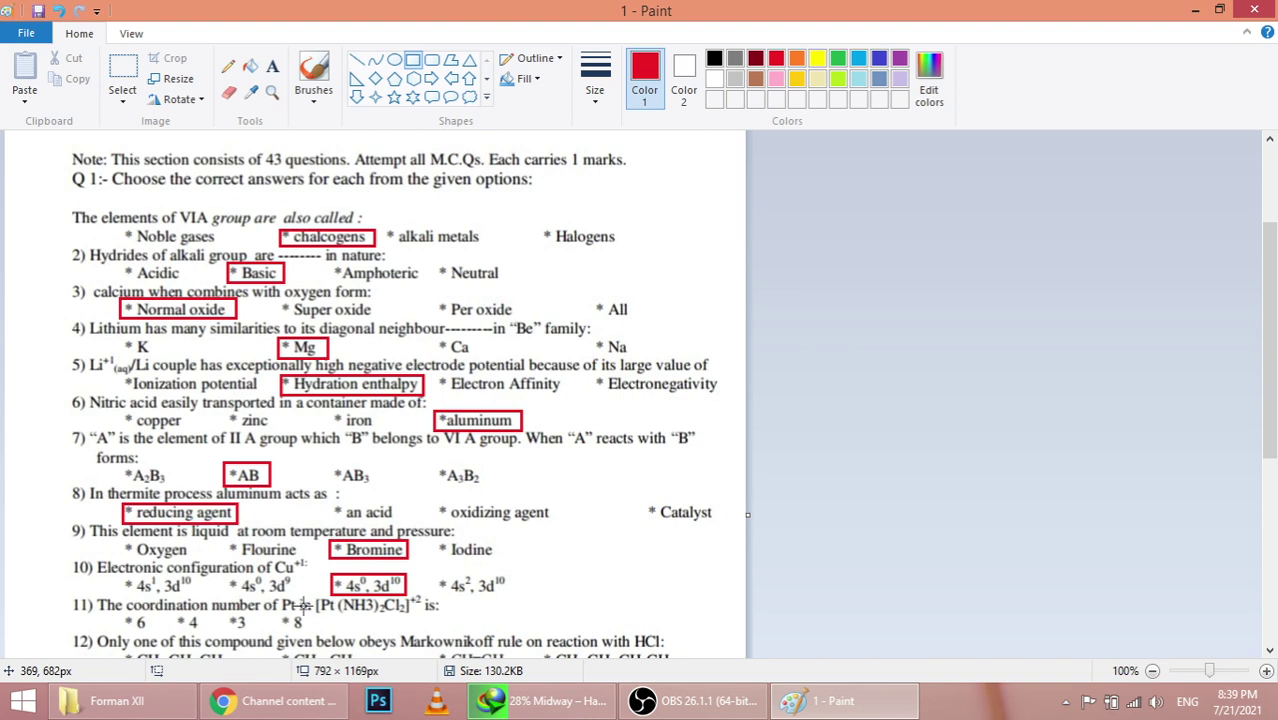
pyautogui.moveTo(175, 614); pyautogui.dragTo(211, 631)
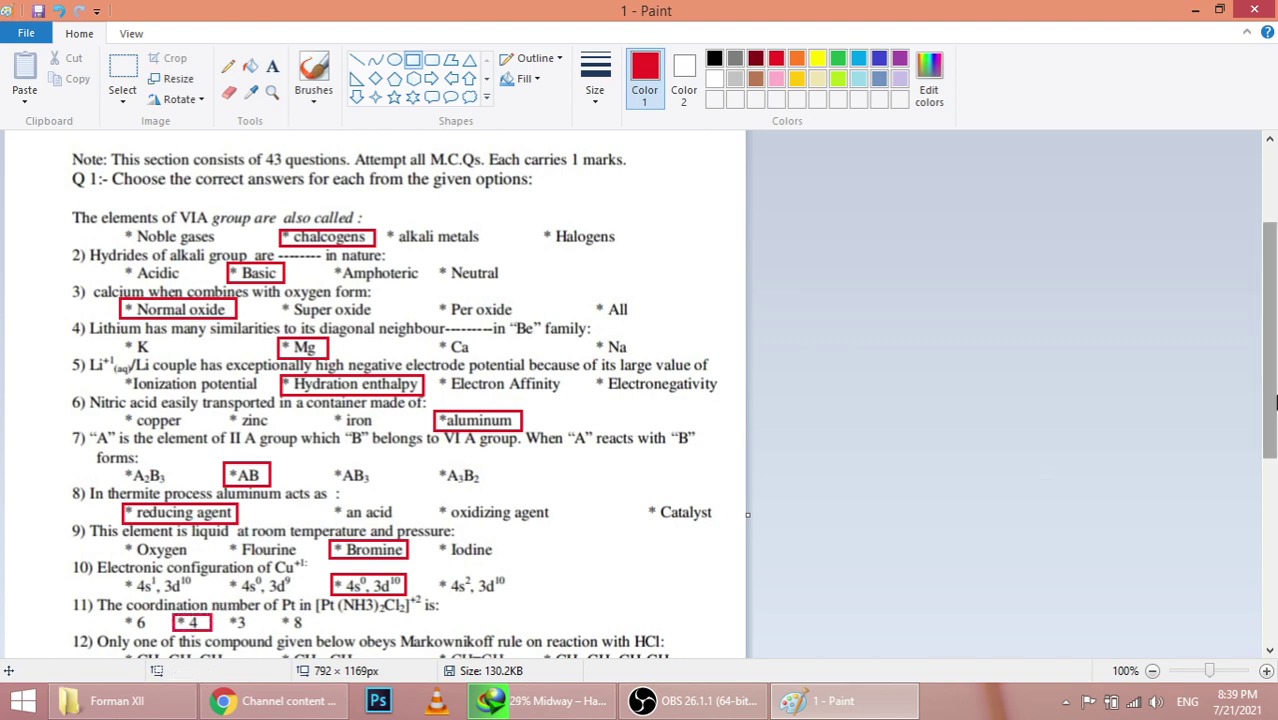
pyautogui.moveTo(1273, 402); pyautogui.dragTo(1273, 452)
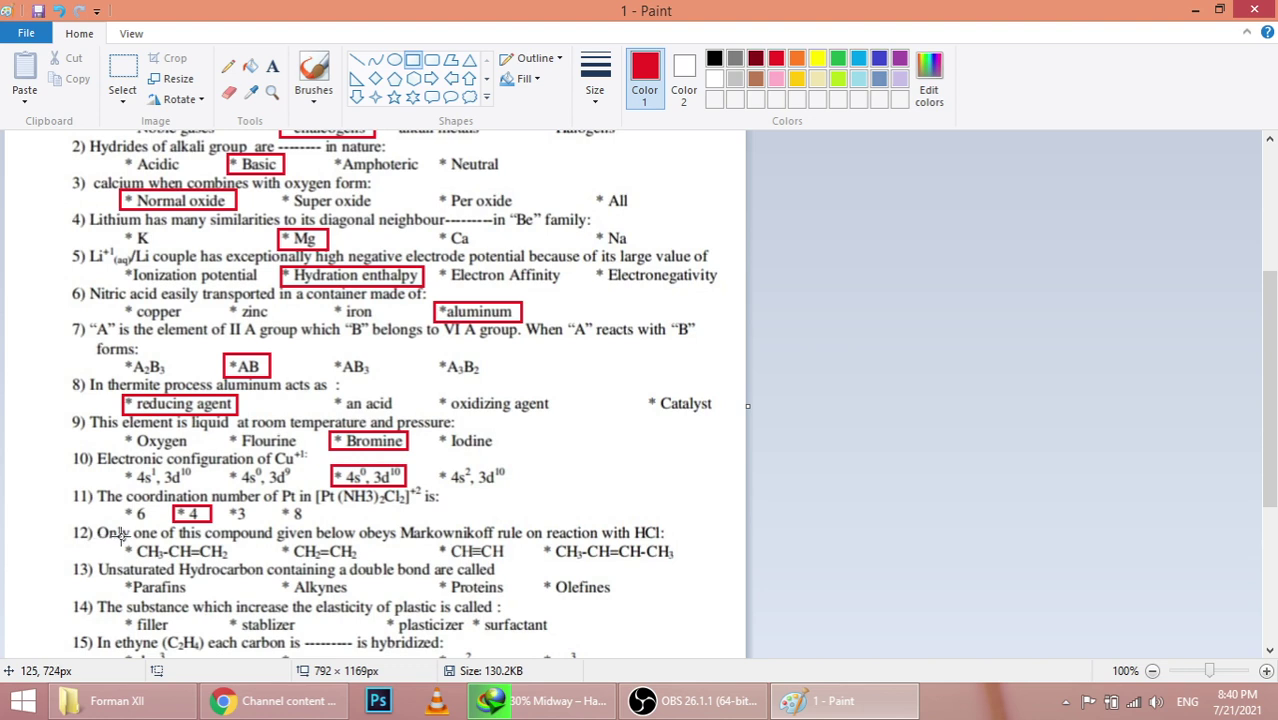
# Step: Outline the question 12–14 answers in red: CH3-CH=CH2, Olefines and plasticizer
pyautogui.moveTo(120, 540); pyautogui.dragTo(240, 561)
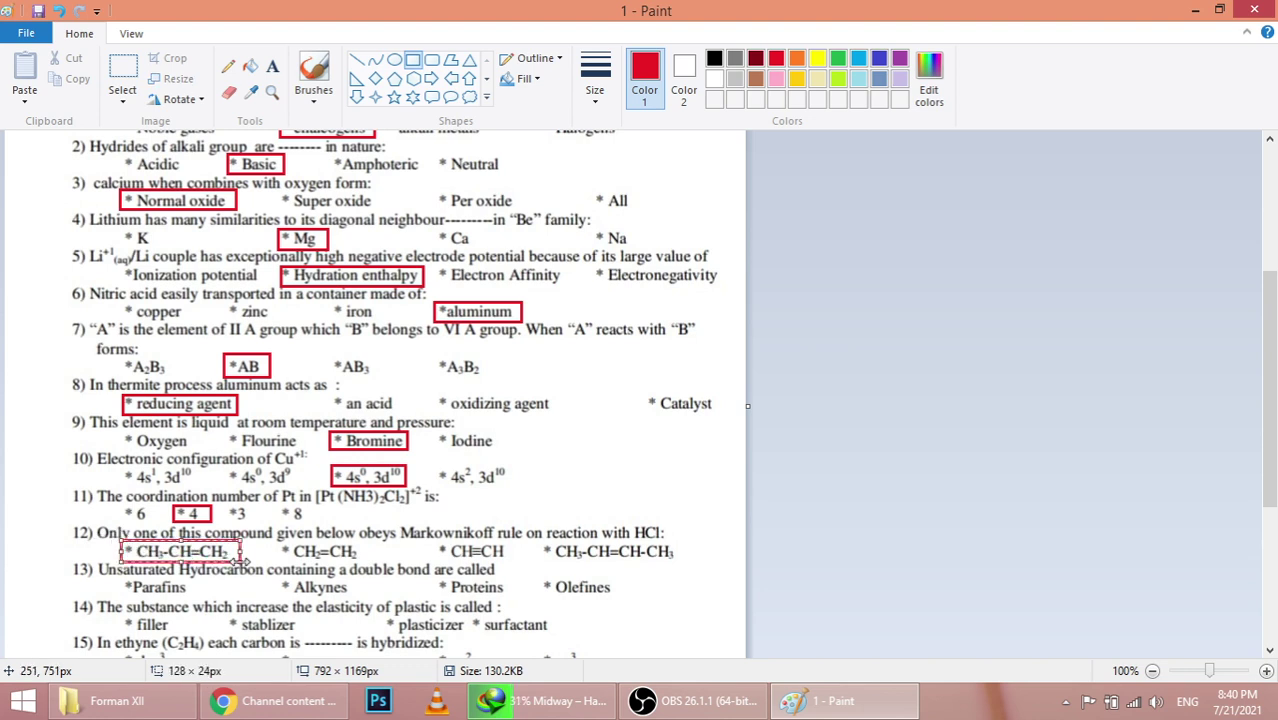
pyautogui.click(394, 587)
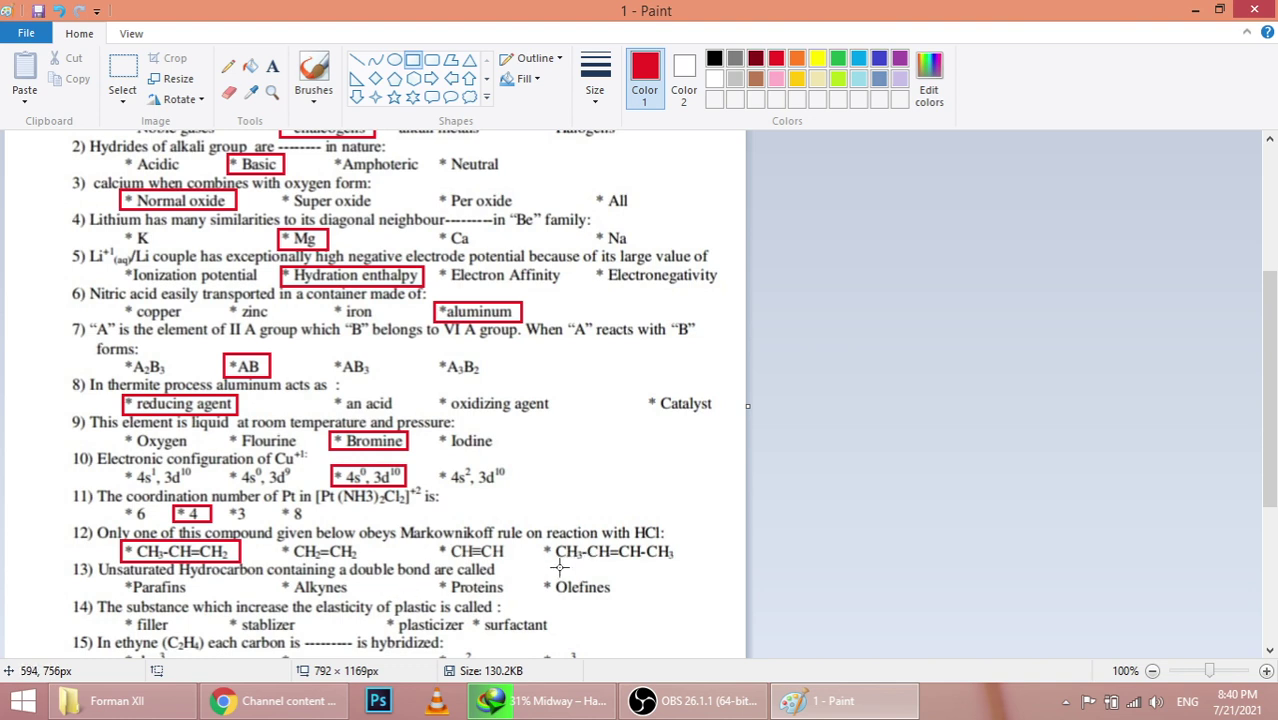
pyautogui.moveTo(542, 575); pyautogui.dragTo(620, 598)
pyautogui.click(638, 601)
pyautogui.moveTo(384, 617); pyautogui.dragTo(472, 632)
pyautogui.click(555, 643)
pyautogui.moveTo(1273, 443); pyautogui.dragTo(1273, 445)
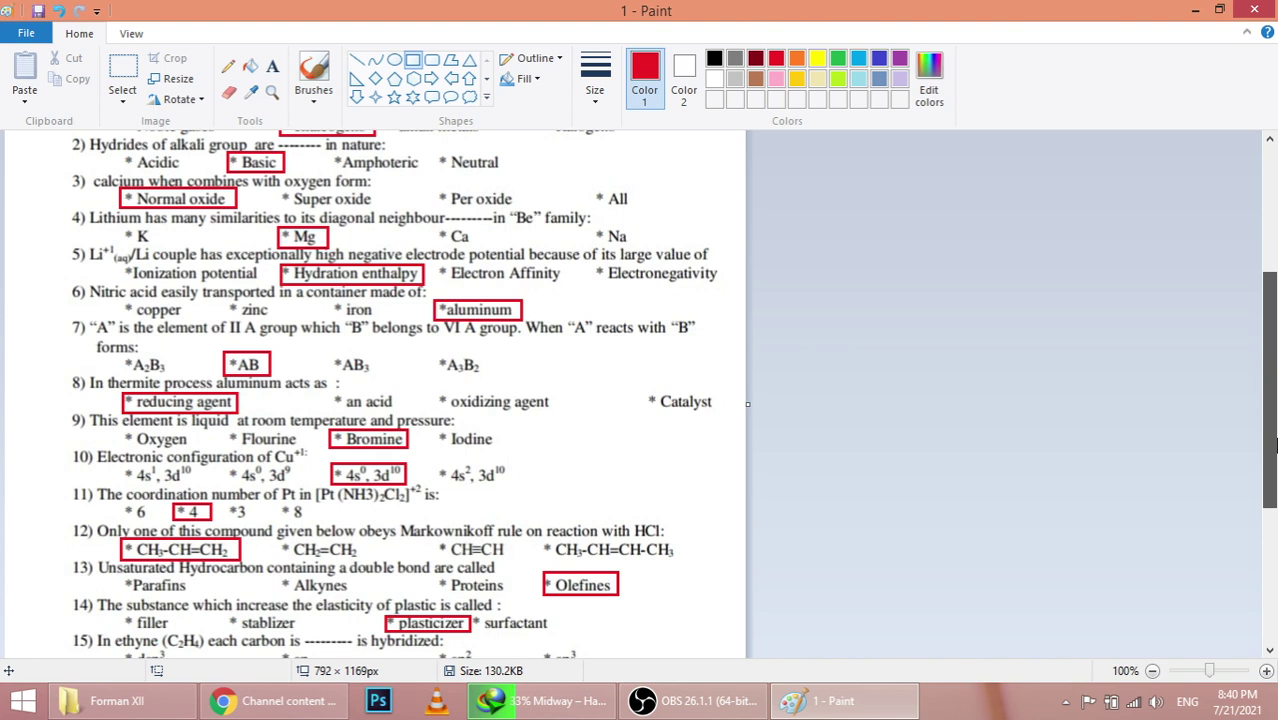
# Step: Box the sp² answer for question 15 and Benzene for question 16 in red
pyautogui.scroll(-2, 1274, 445)
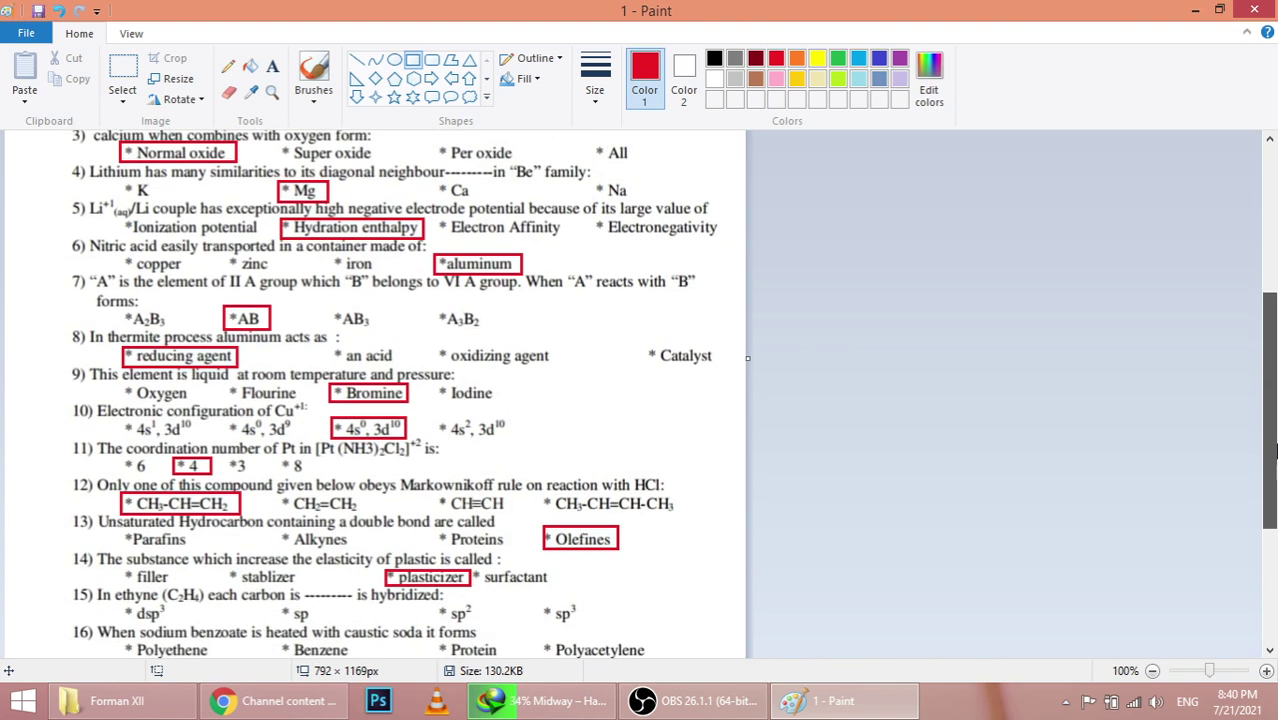
pyautogui.moveTo(1275, 451); pyautogui.dragTo(1275, 451)
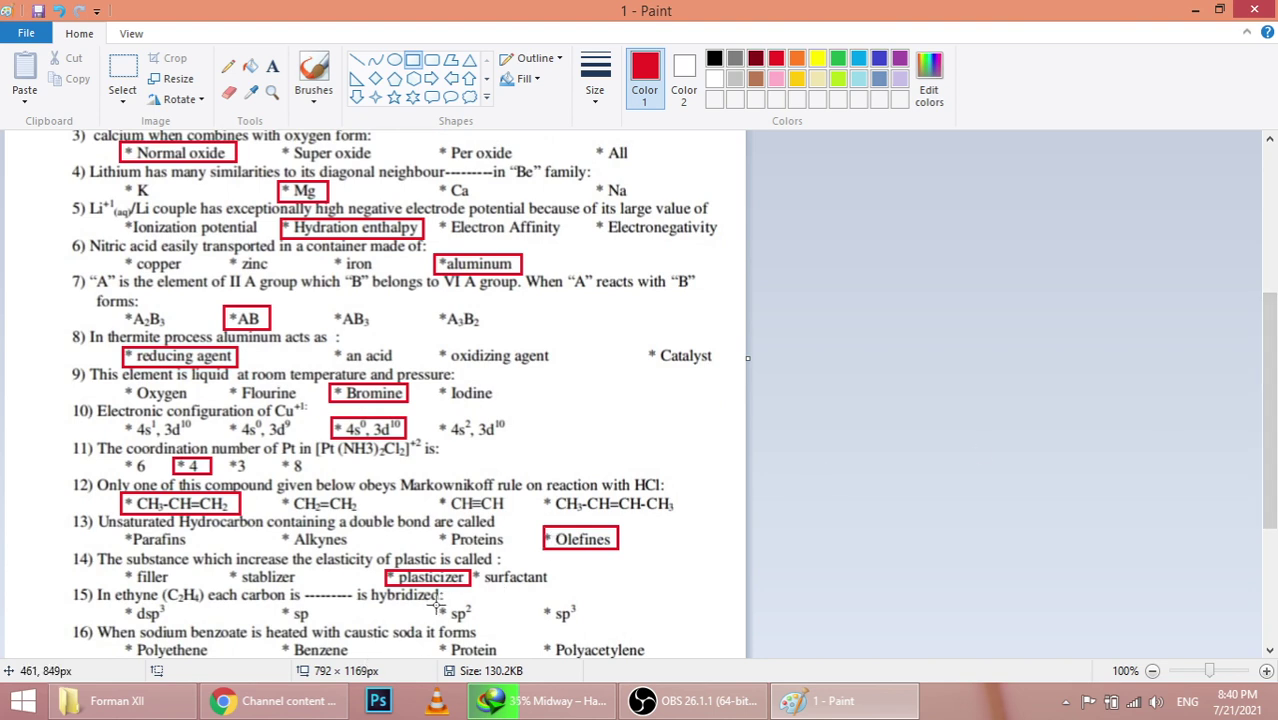
pyautogui.moveTo(437, 604); pyautogui.dragTo(479, 627)
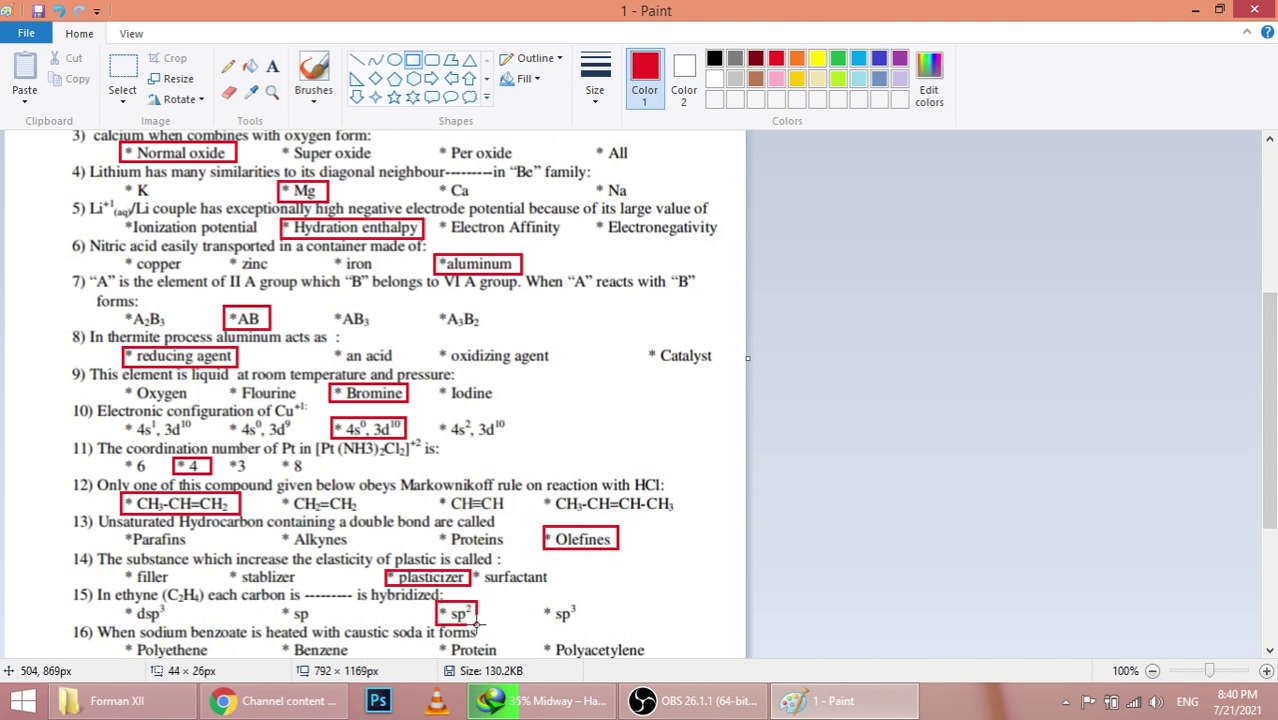
pyautogui.click(540, 621)
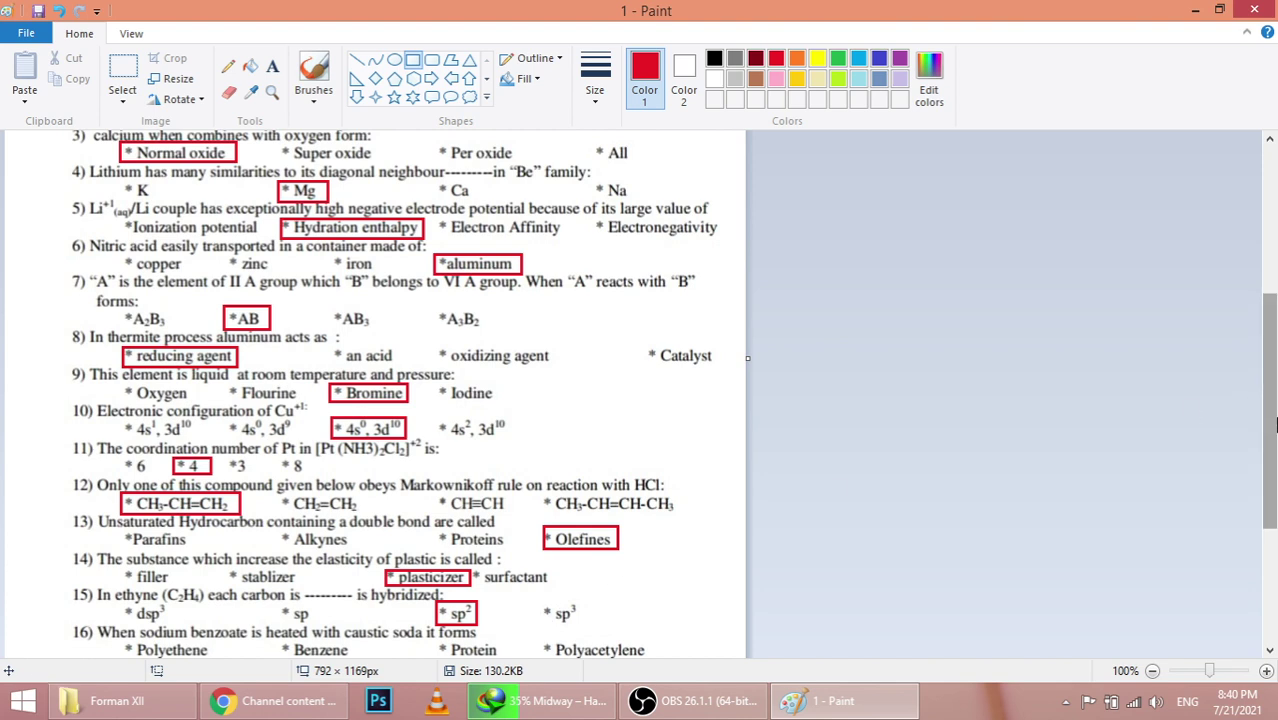
pyautogui.scroll(-2, 1275, 425)
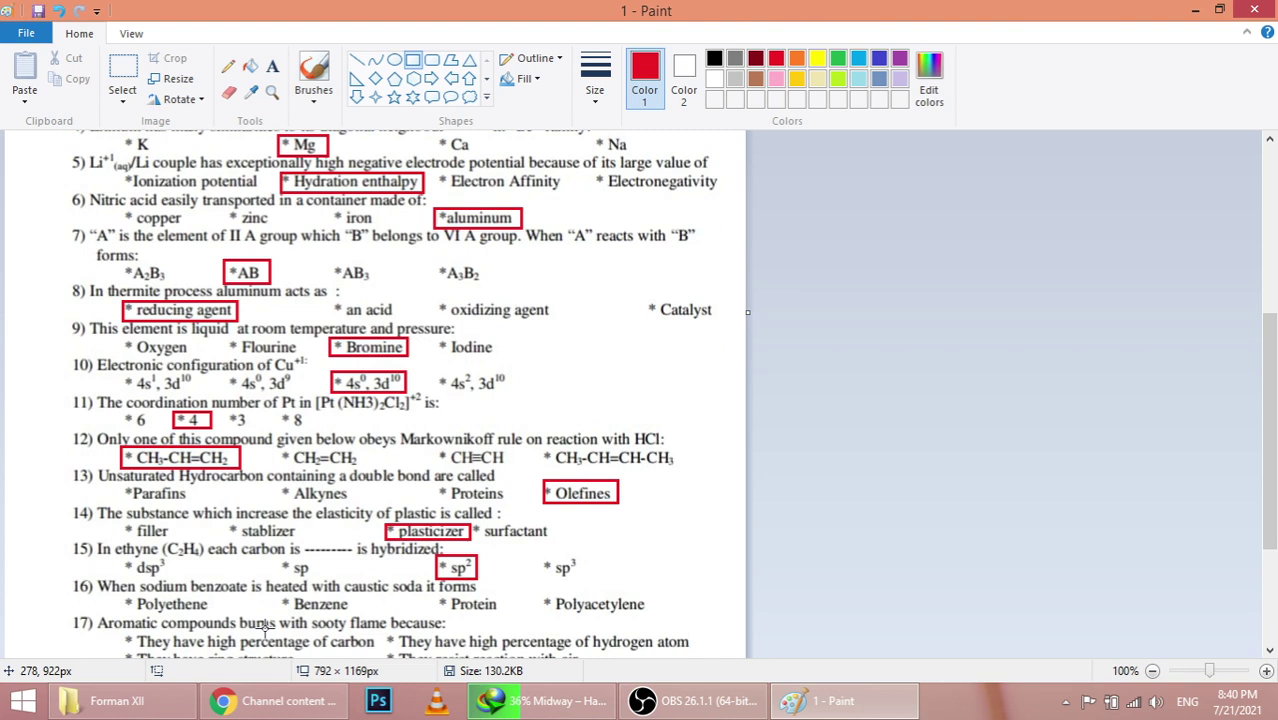
pyautogui.moveTo(276, 596); pyautogui.dragTo(352, 614)
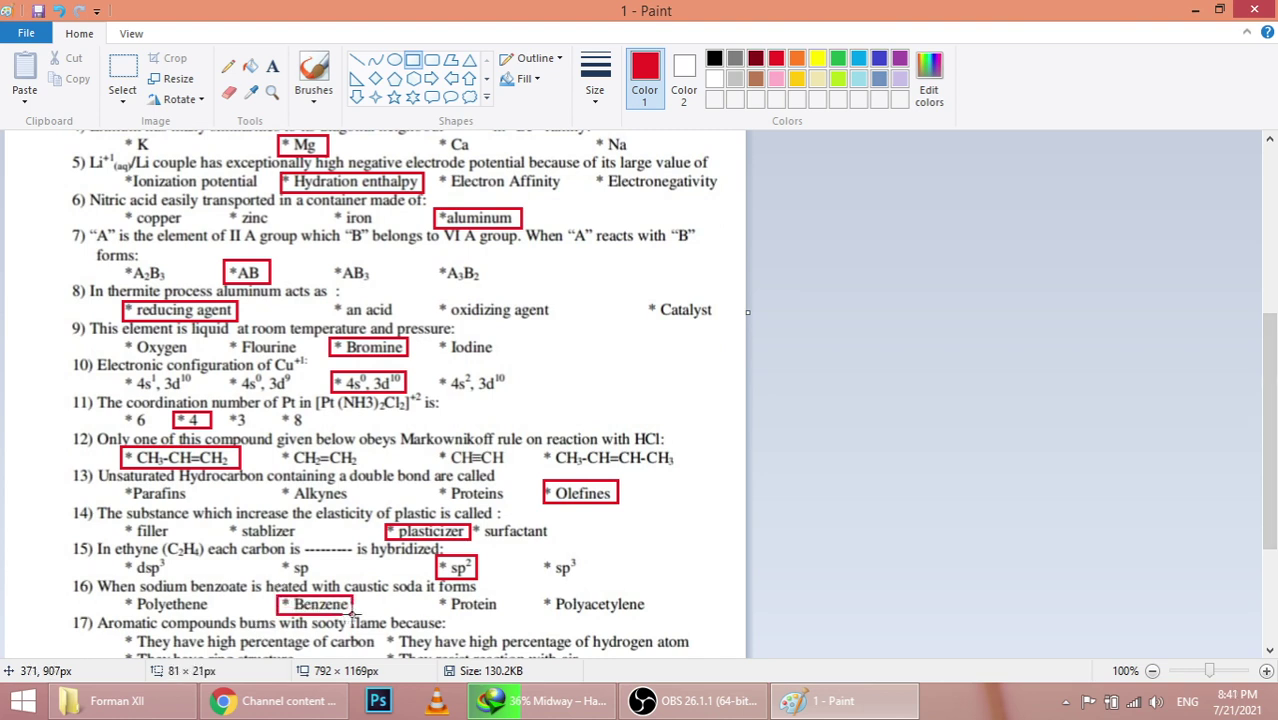
pyautogui.click(430, 608)
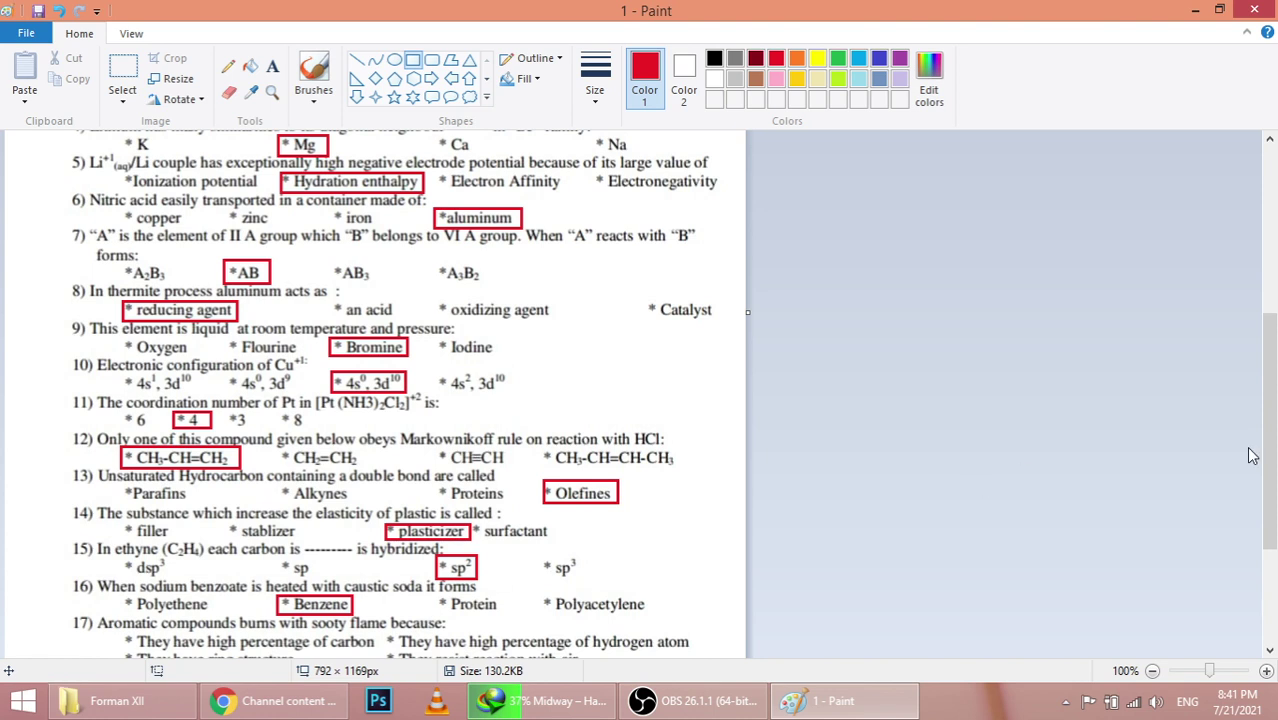
pyautogui.moveTo(1274, 494); pyautogui.dragTo(1274, 526)
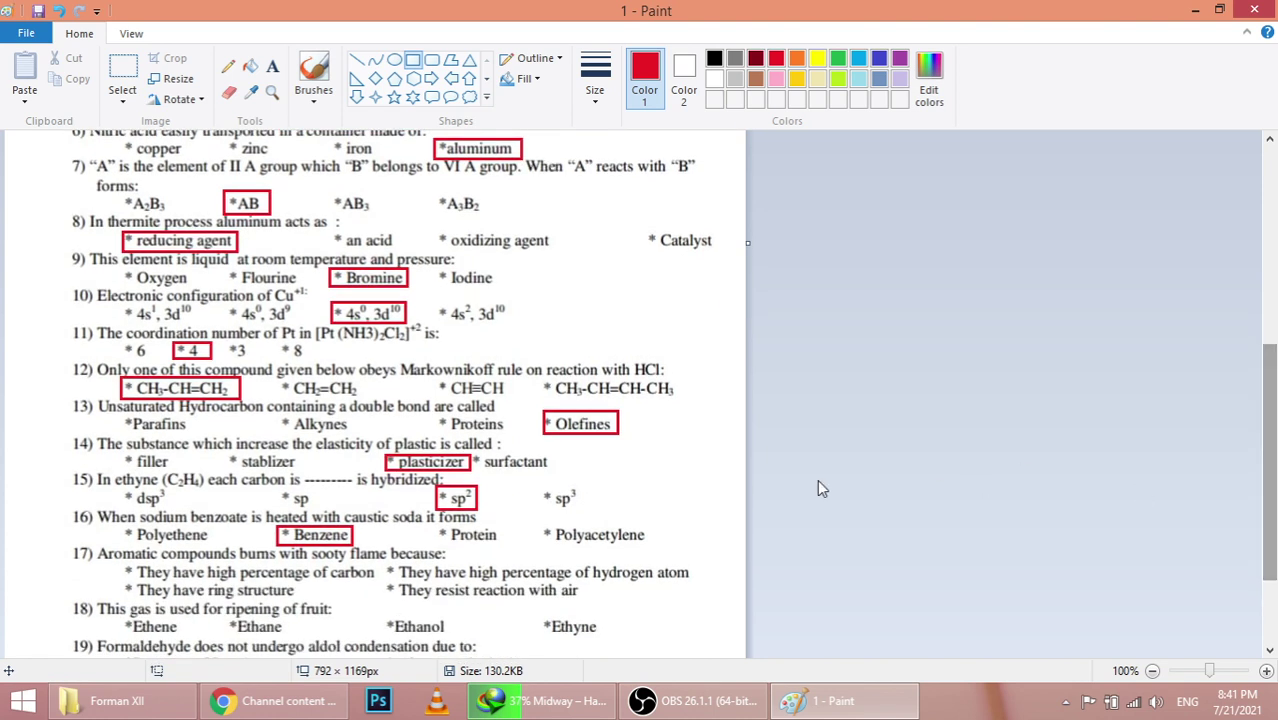
# Step: Box the question 17–20 answers: high percentage of carbon, Ethene, Absence of α-hydrogen, sucrose
pyautogui.moveTo(120, 562); pyautogui.dragTo(378, 580)
pyautogui.click(461, 598)
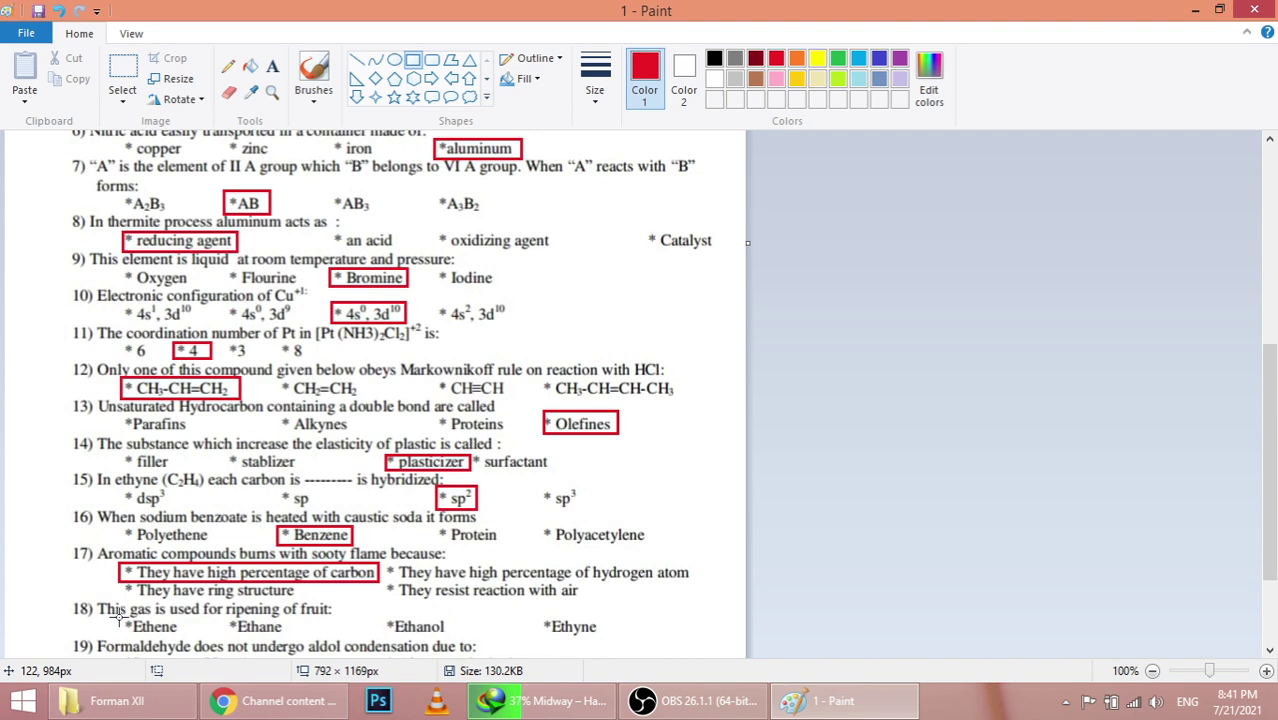
pyautogui.moveTo(120, 617); pyautogui.dragTo(202, 637)
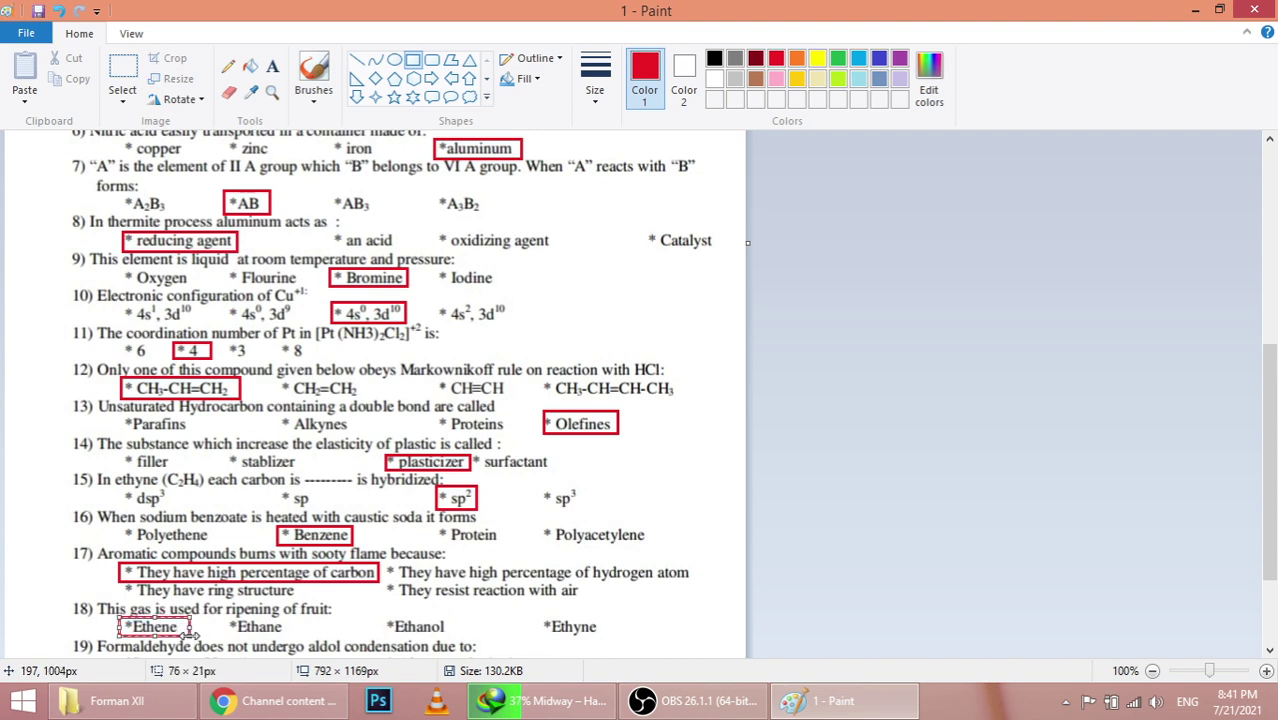
pyautogui.click(252, 627)
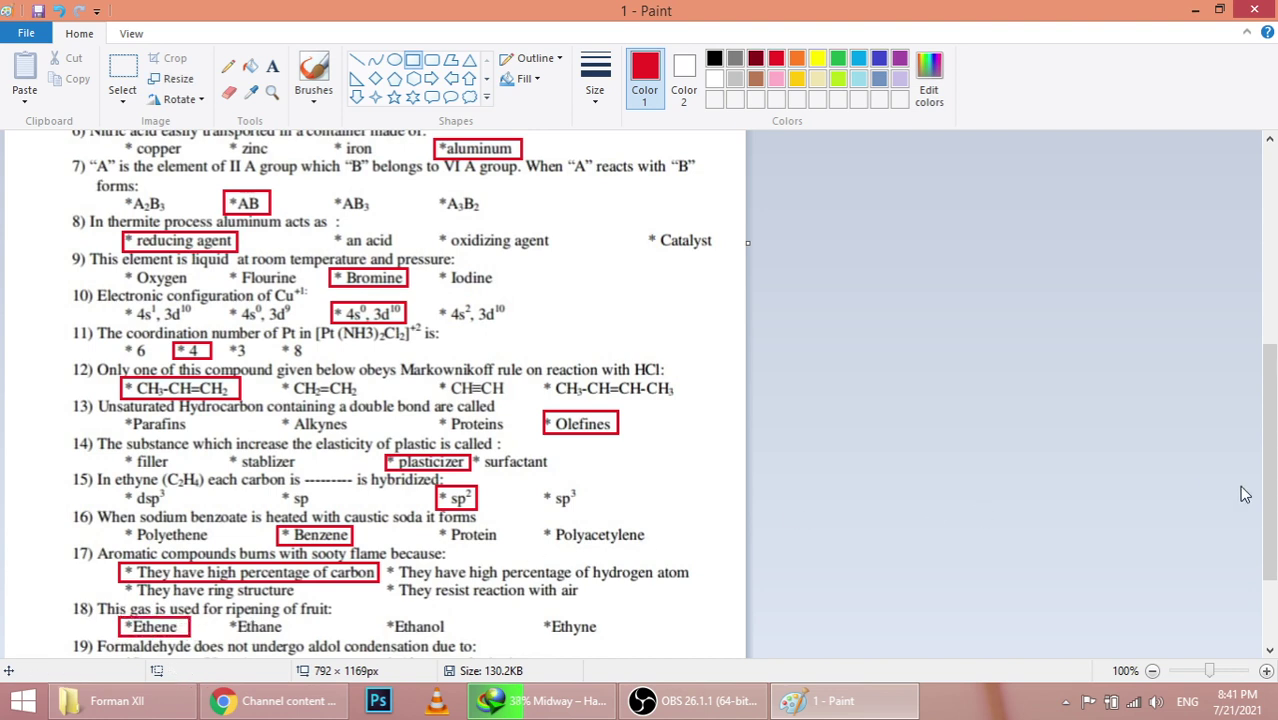
pyautogui.scroll(-3, 1270, 500)
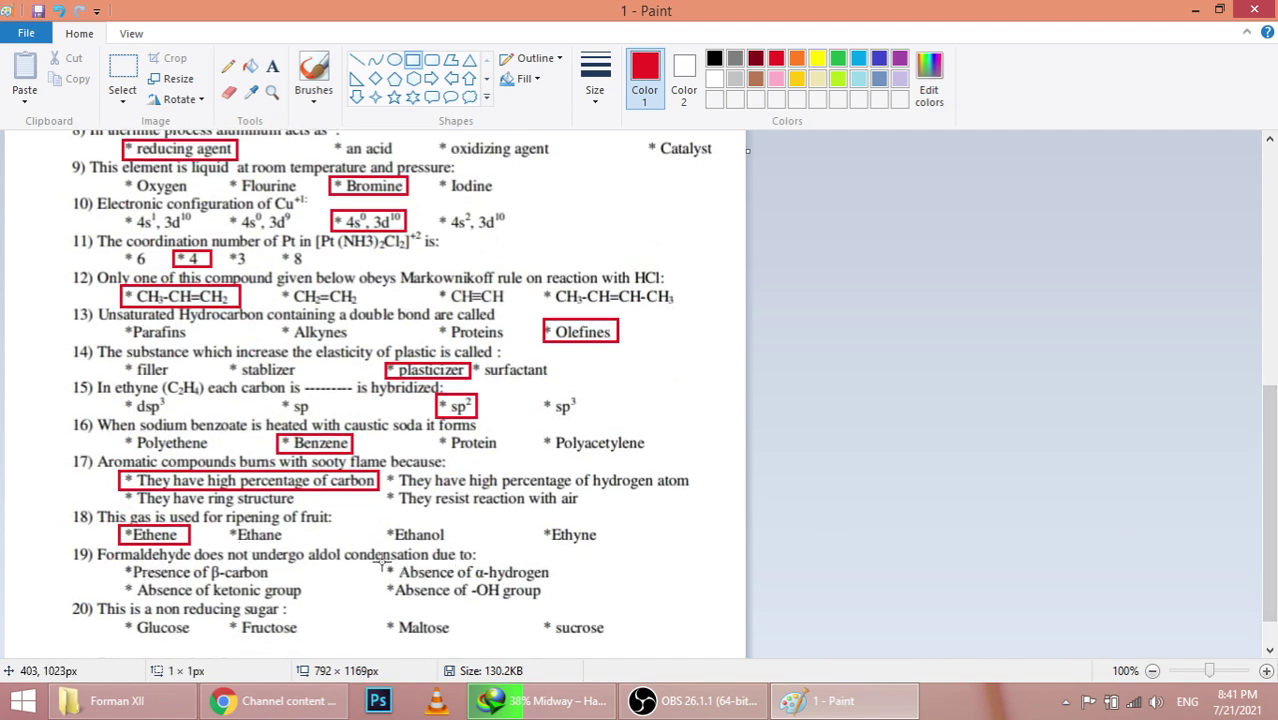
pyautogui.moveTo(382, 563); pyautogui.dragTo(552, 582)
pyautogui.click(603, 585)
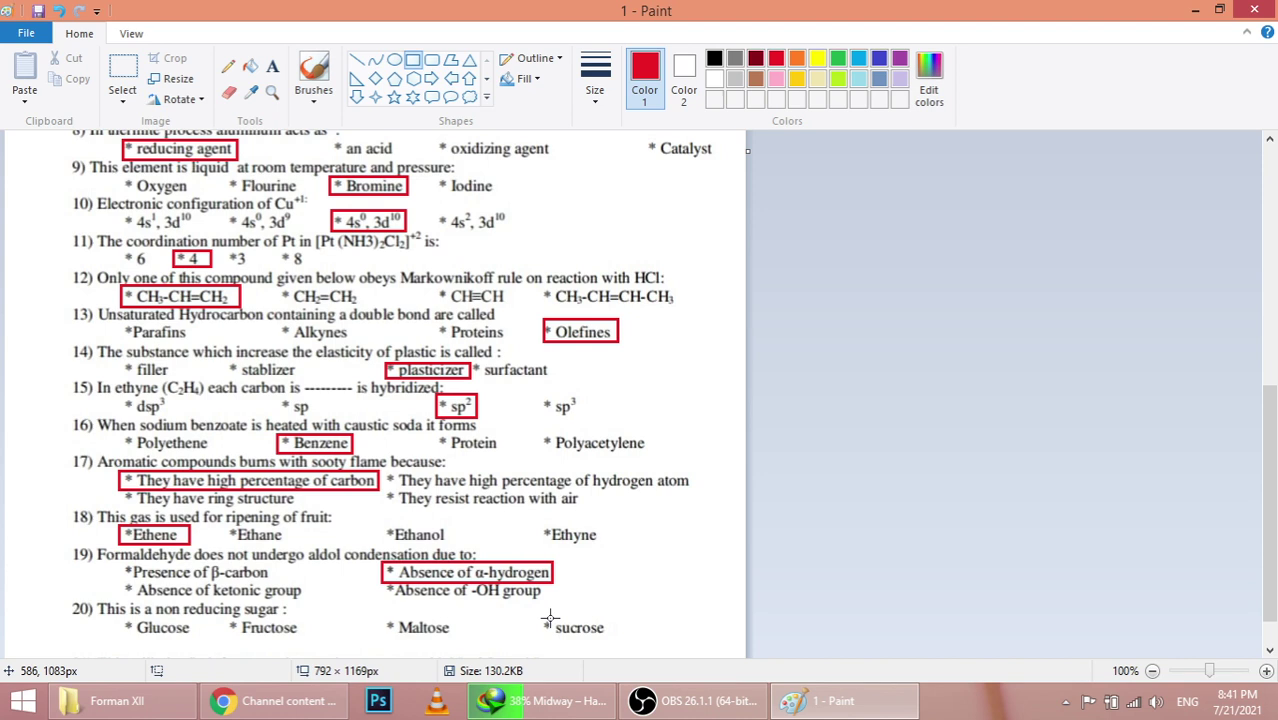
pyautogui.moveTo(539, 617); pyautogui.dragTo(620, 641)
pyautogui.scroll(-2, 1183, 455)
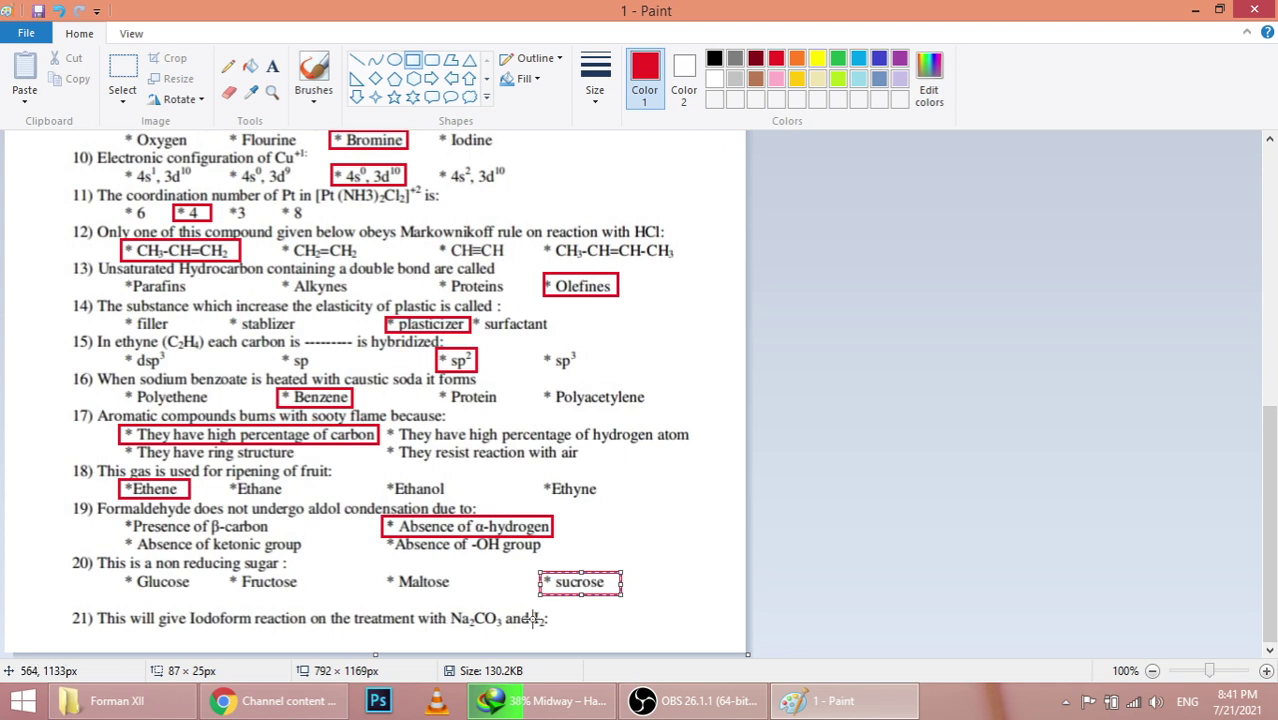
# Step: Close page 1 in Paint, saving the changes
pyautogui.click(1254, 10)
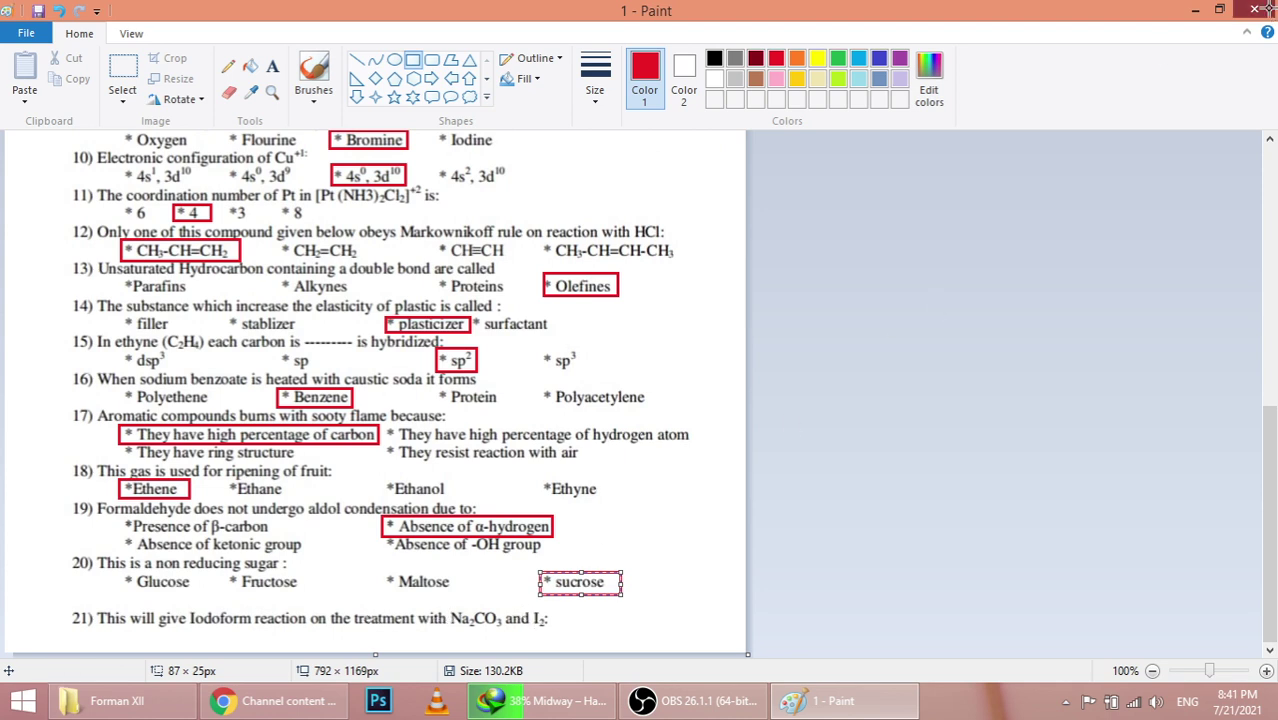
pyautogui.click(590, 385)
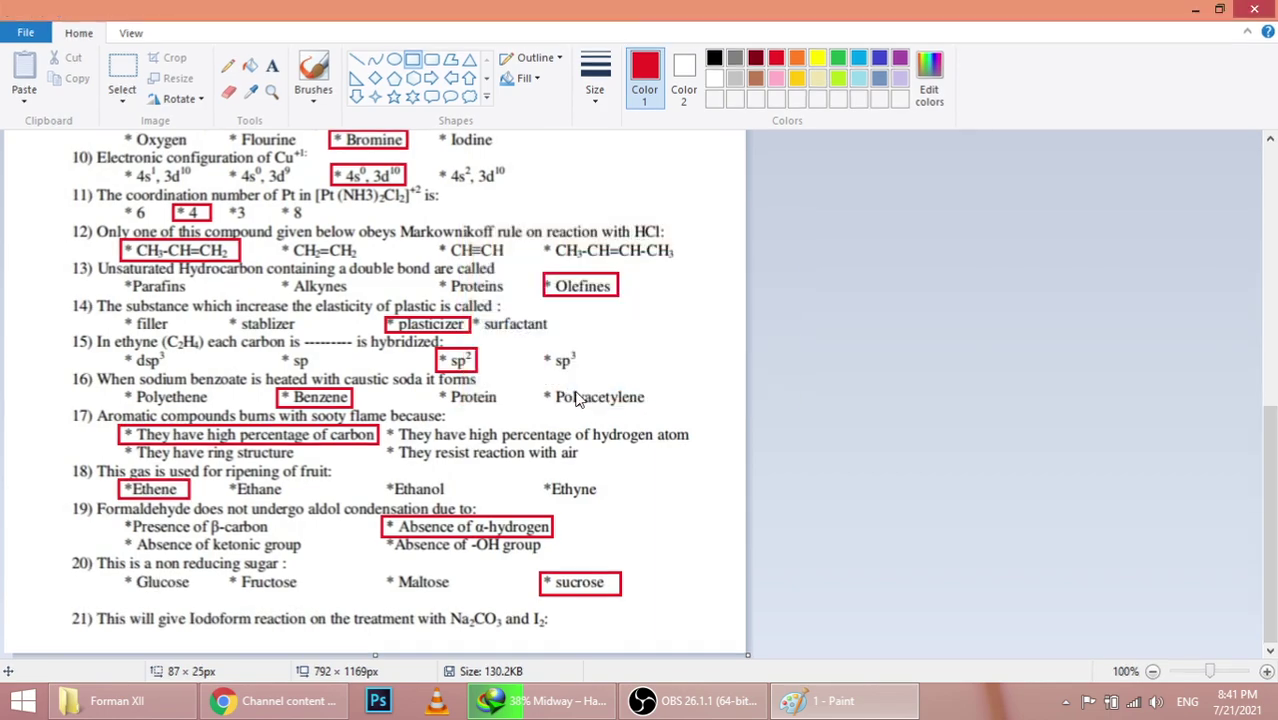
pyautogui.hotkey('alt', 'Tab')
# Step: Open image file 2 from the Forman XII folder in Paint
pyautogui.click(80, 695)
pyautogui.click(371, 248)
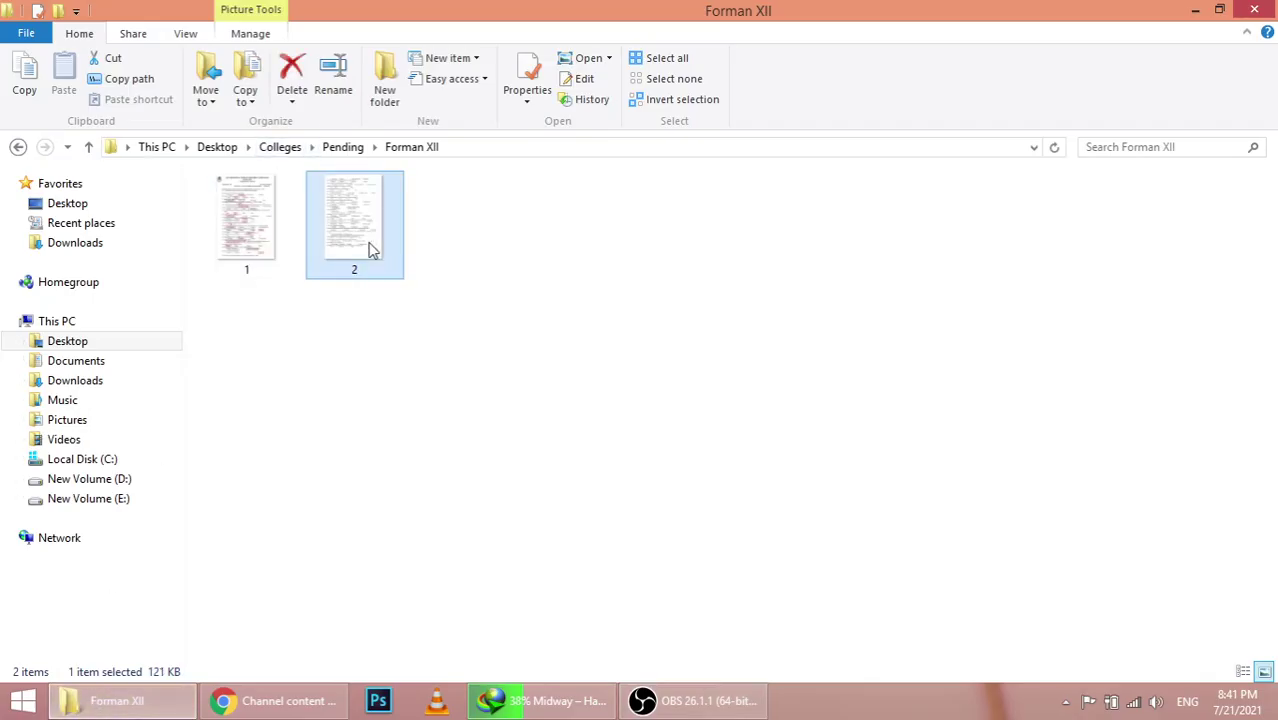
pyautogui.rightClick(370, 250)
pyautogui.moveTo(481, 392)
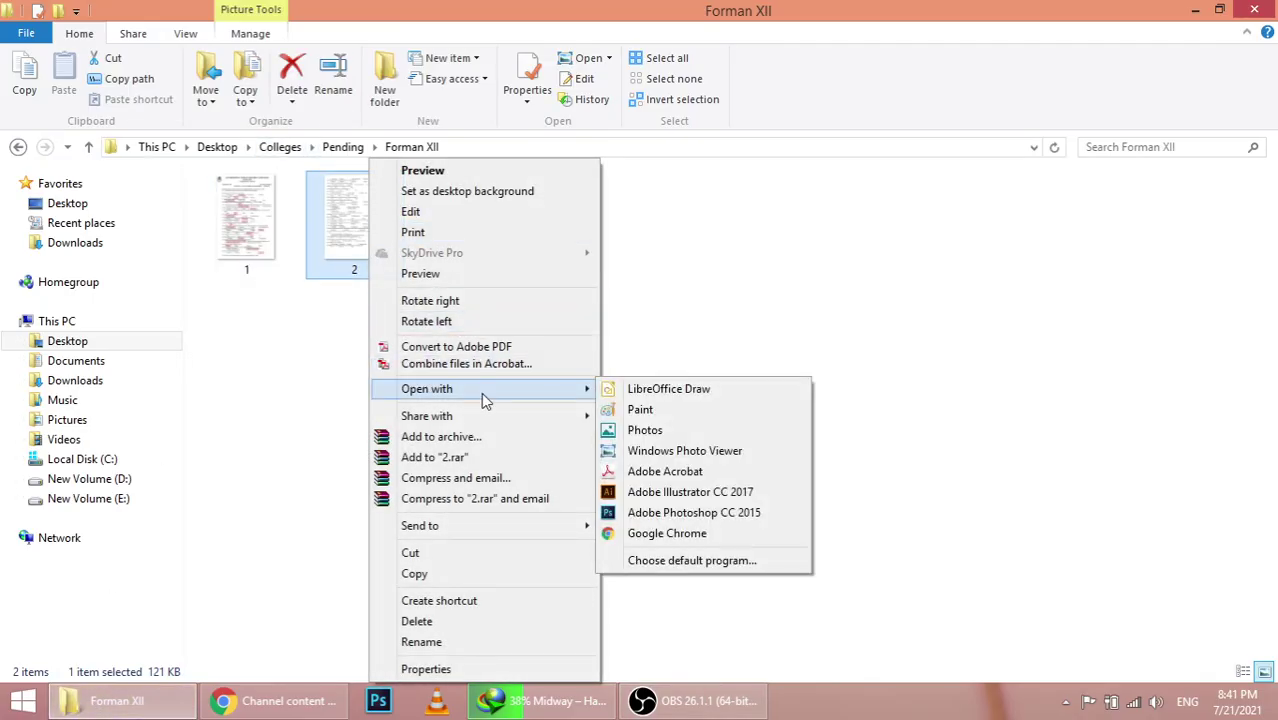
pyautogui.click(648, 411)
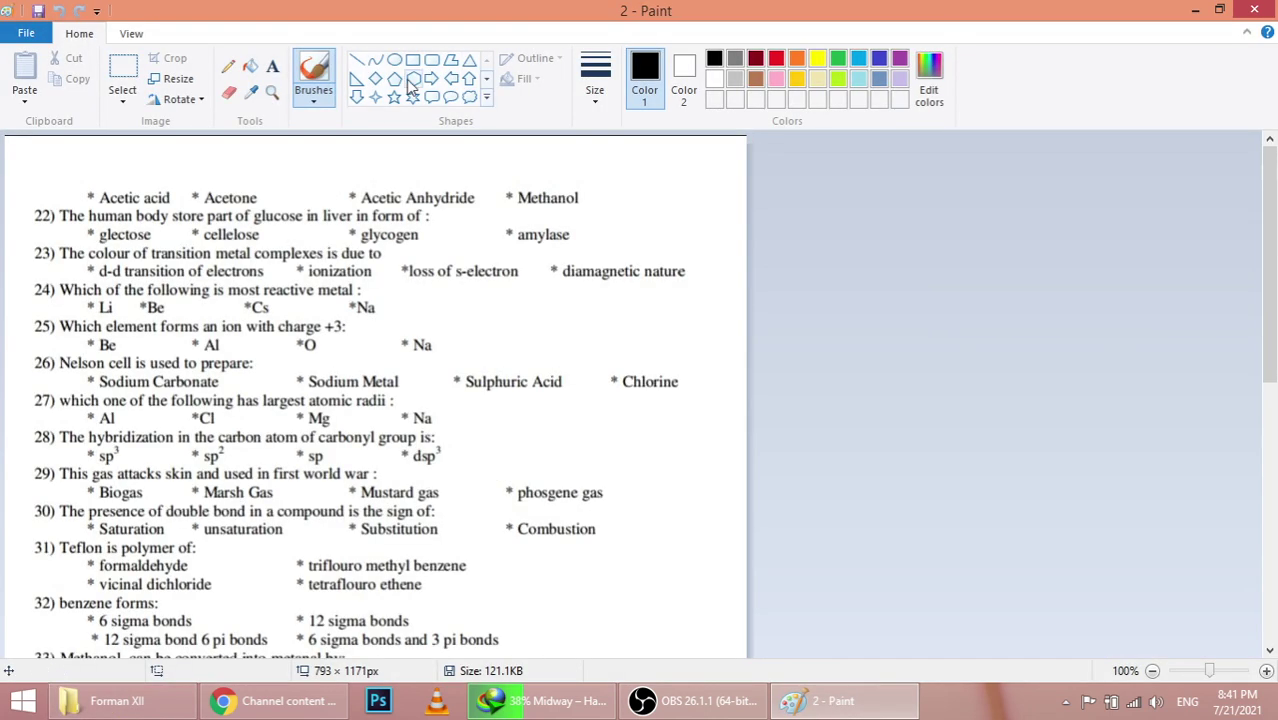
# Step: Select the Rectangle shape with red colour and the second line thickness
pyautogui.click(413, 61)
pyautogui.click(776, 59)
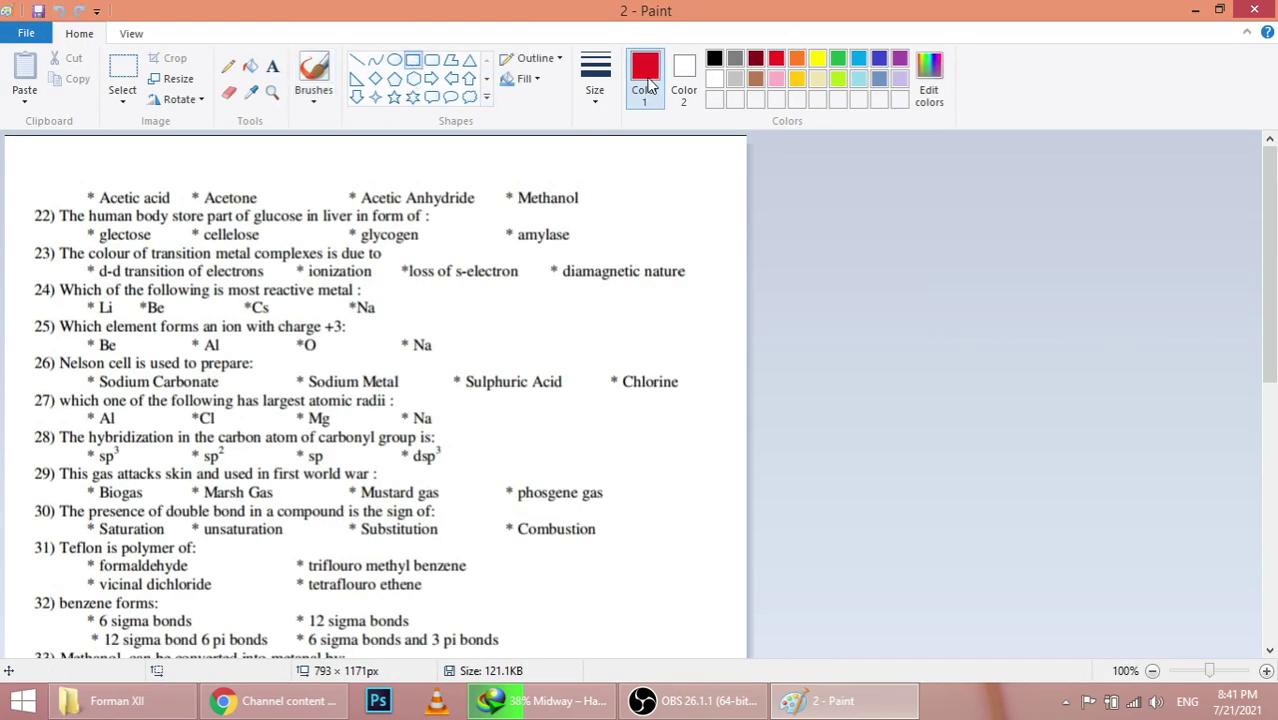
pyautogui.click(599, 92)
pyautogui.click(607, 166)
# Step: Box Acetone, glycogen and d-d transition of electrons in red for questions 21–23
pyautogui.moveTo(188, 186); pyautogui.dragTo(268, 208)
pyautogui.click(300, 222)
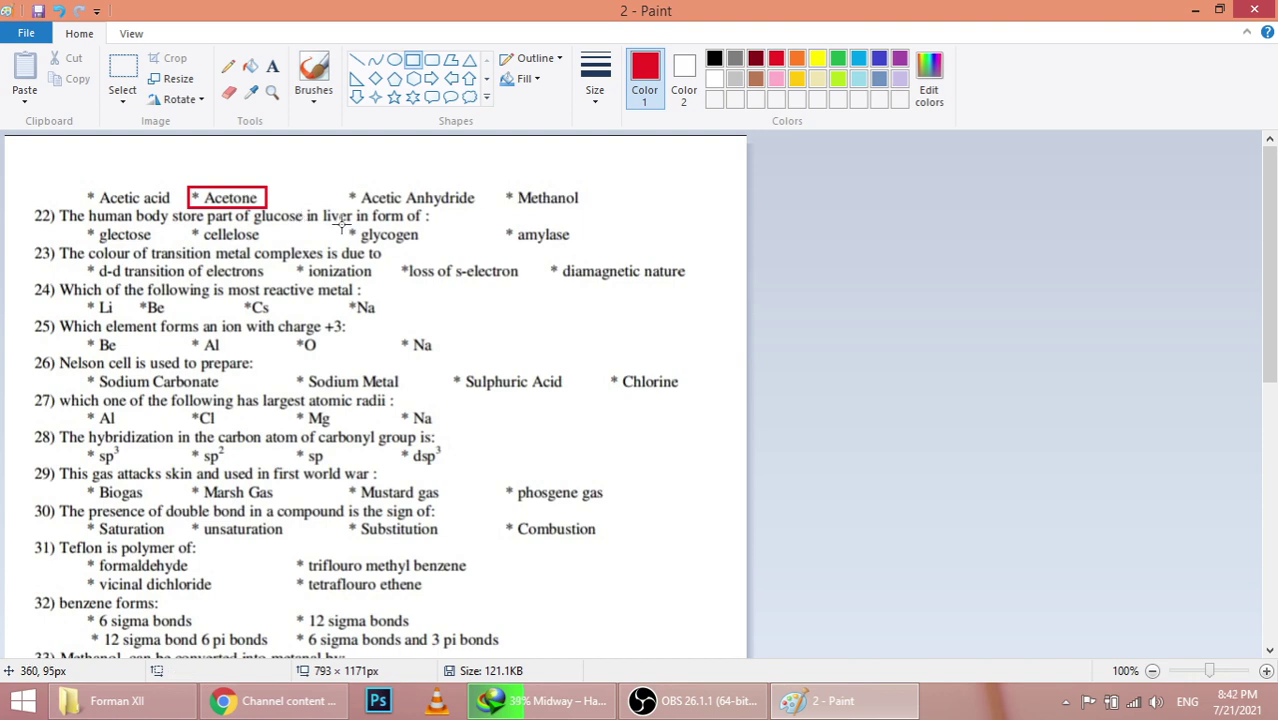
pyautogui.moveTo(341, 227)
pyautogui.mouseDown()
pyautogui.moveTo(485, 262)
pyautogui.moveTo(426, 245)
pyautogui.mouseUp()
pyautogui.click(466, 270)
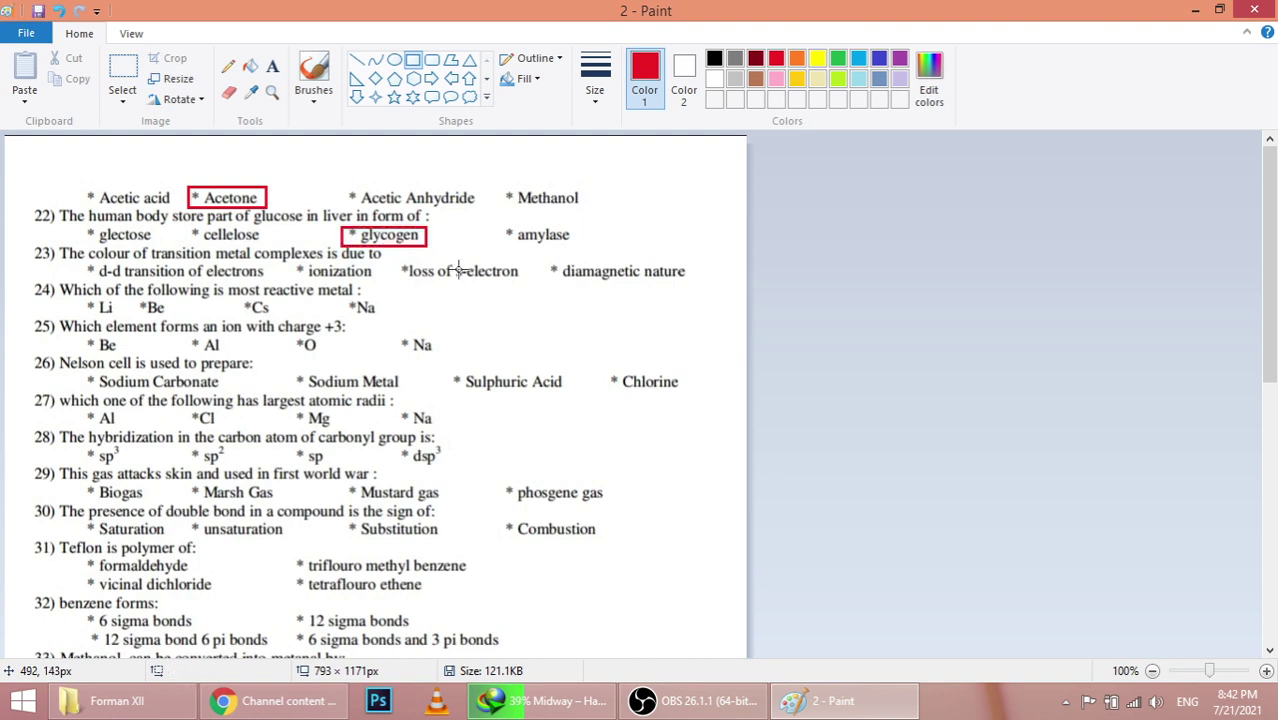
pyautogui.moveTo(83, 262)
pyautogui.mouseDown()
pyautogui.moveTo(294, 289)
pyautogui.moveTo(273, 283)
pyautogui.mouseUp()
pyautogui.click(321, 318)
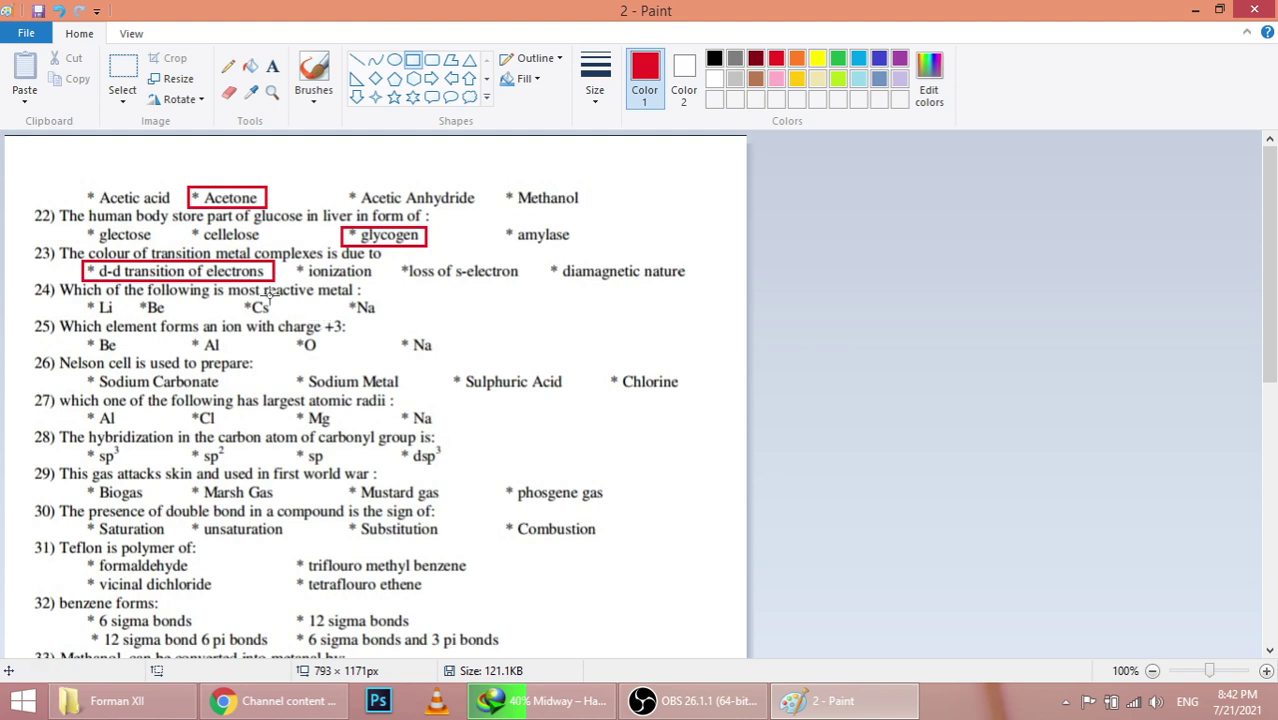
# Step: Box Cs, Al and Chlorine in red for questions 24–26
pyautogui.moveTo(238, 299)
pyautogui.mouseDown()
pyautogui.moveTo(312, 326)
pyautogui.moveTo(277, 316)
pyautogui.mouseUp()
pyautogui.click(281, 337)
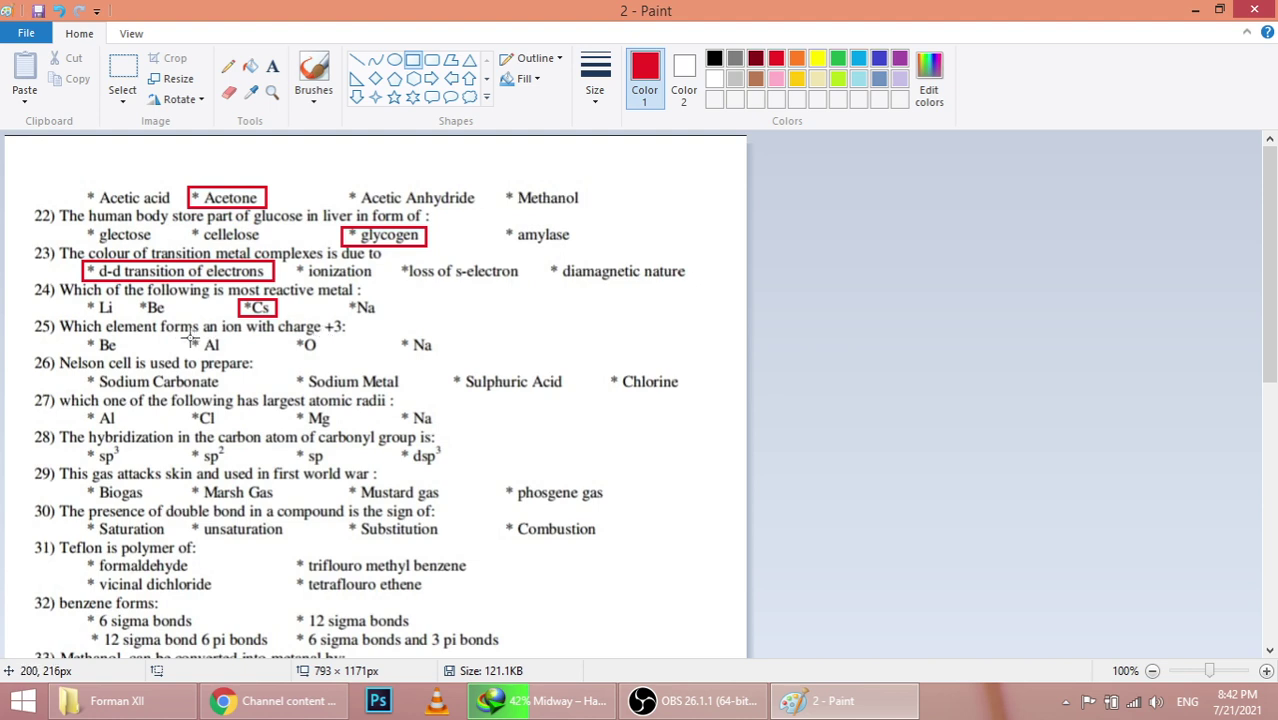
pyautogui.moveTo(184, 334); pyautogui.dragTo(232, 352)
pyautogui.click(261, 362)
pyautogui.moveTo(603, 369)
pyautogui.mouseDown()
pyautogui.moveTo(705, 391)
pyautogui.moveTo(690, 397)
pyautogui.mouseUp()
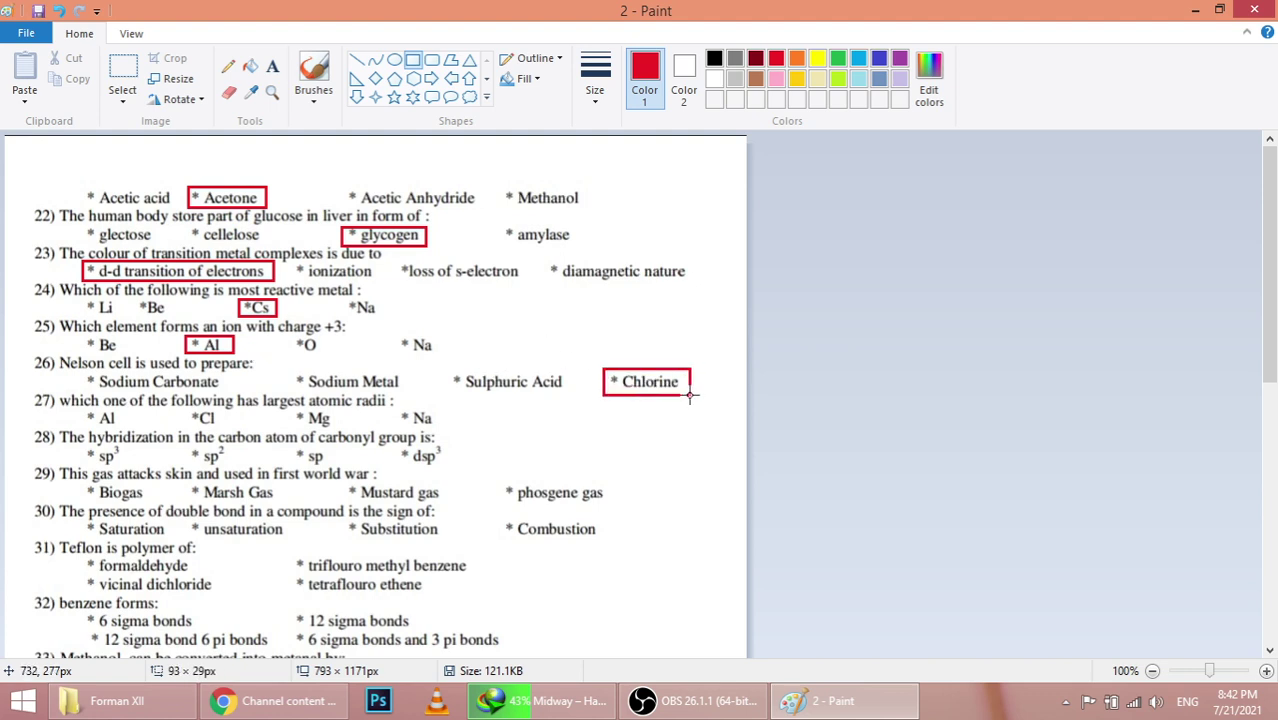
# Step: Finish the Chlorine box, then outline Na and sp² for questions 27–28
pyautogui.click(702, 420)
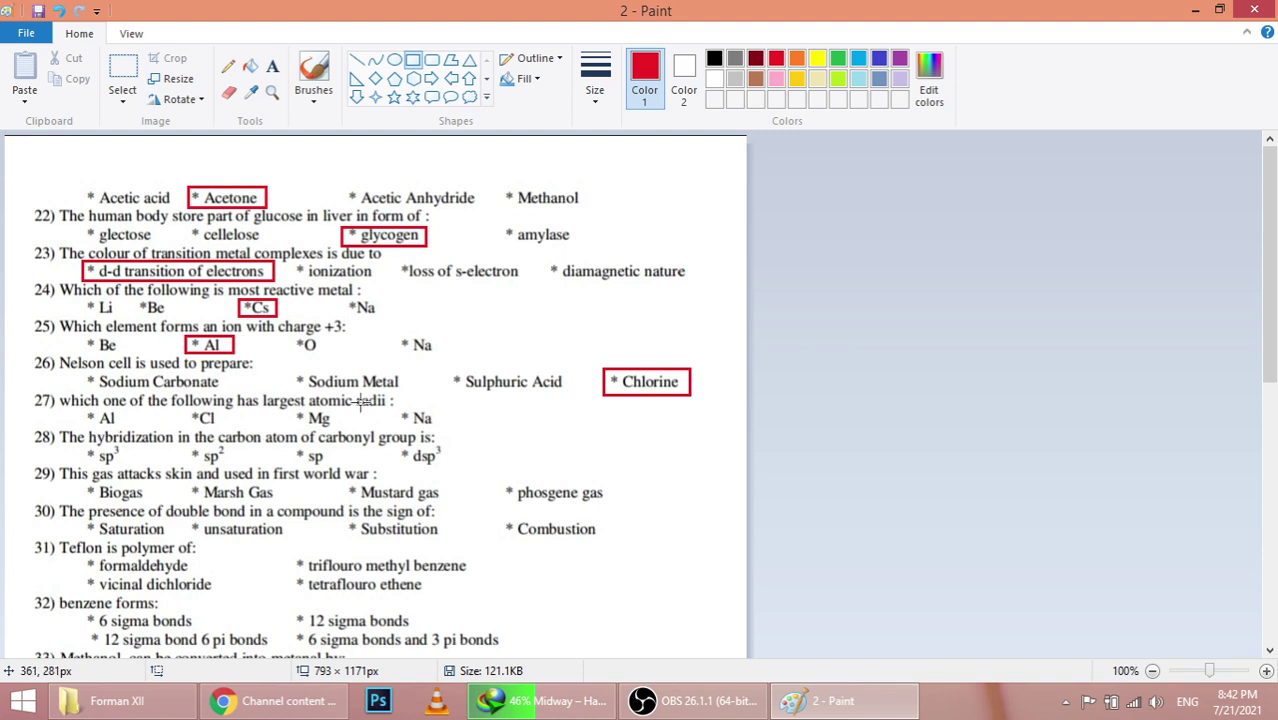
pyautogui.moveTo(399, 408); pyautogui.dragTo(443, 432)
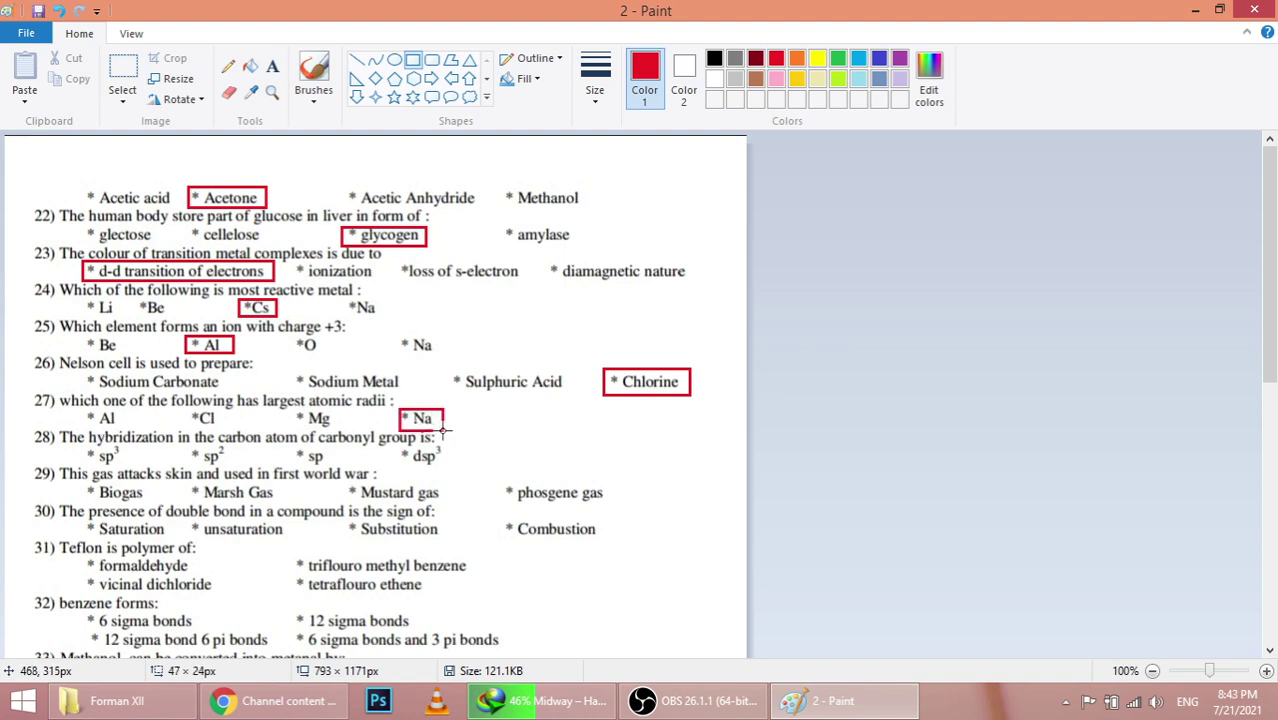
pyautogui.click(493, 438)
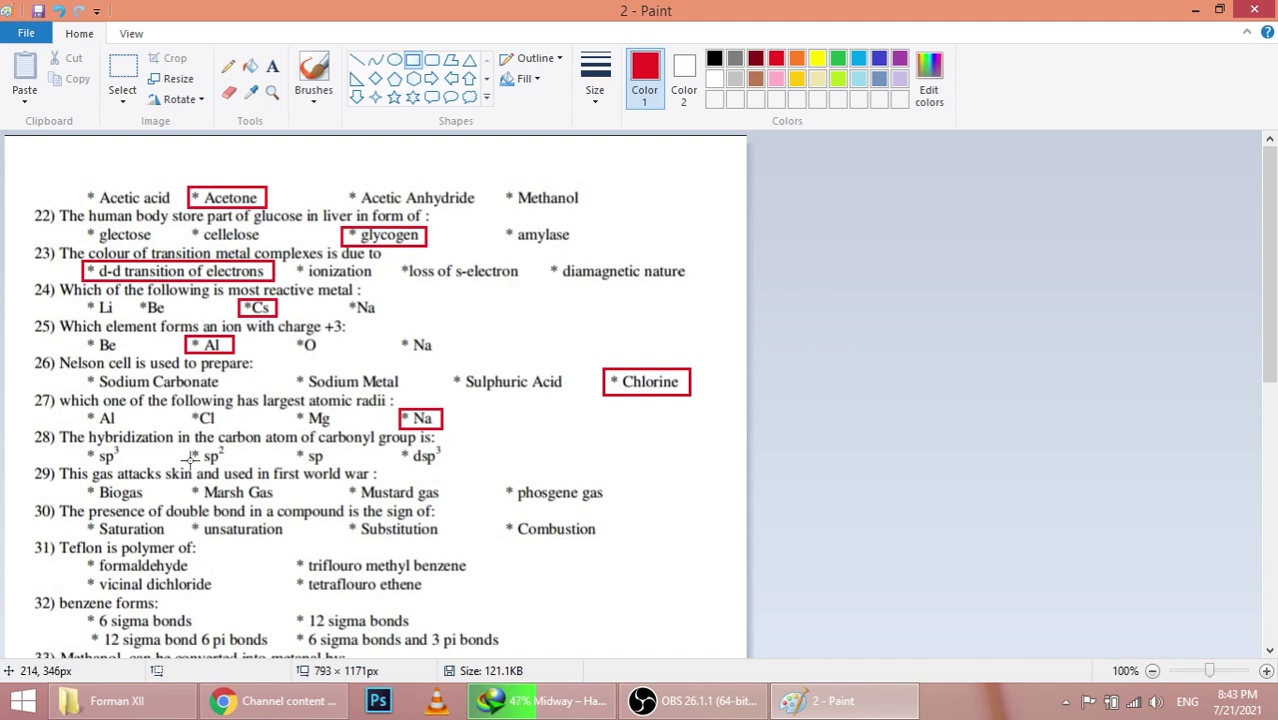
pyautogui.moveTo(197, 444)
pyautogui.mouseDown()
pyautogui.moveTo(236, 476)
pyautogui.moveTo(233, 464)
pyautogui.mouseUp()
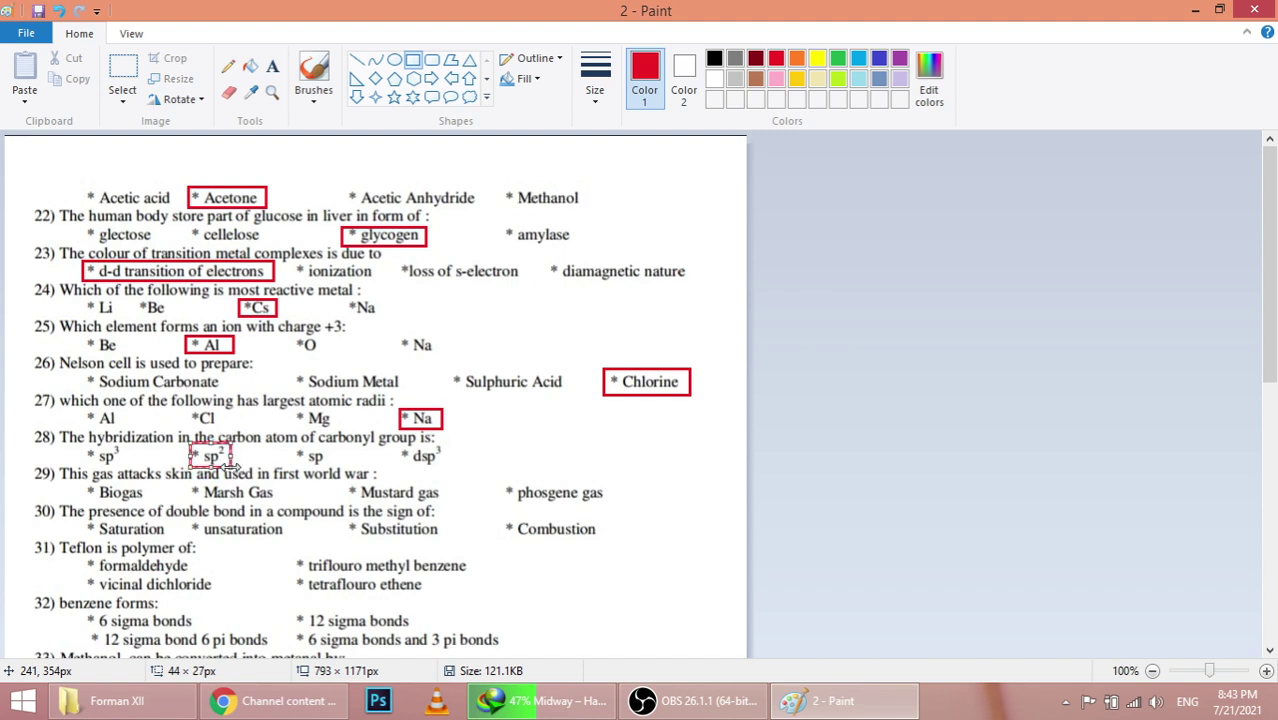
pyautogui.click(278, 491)
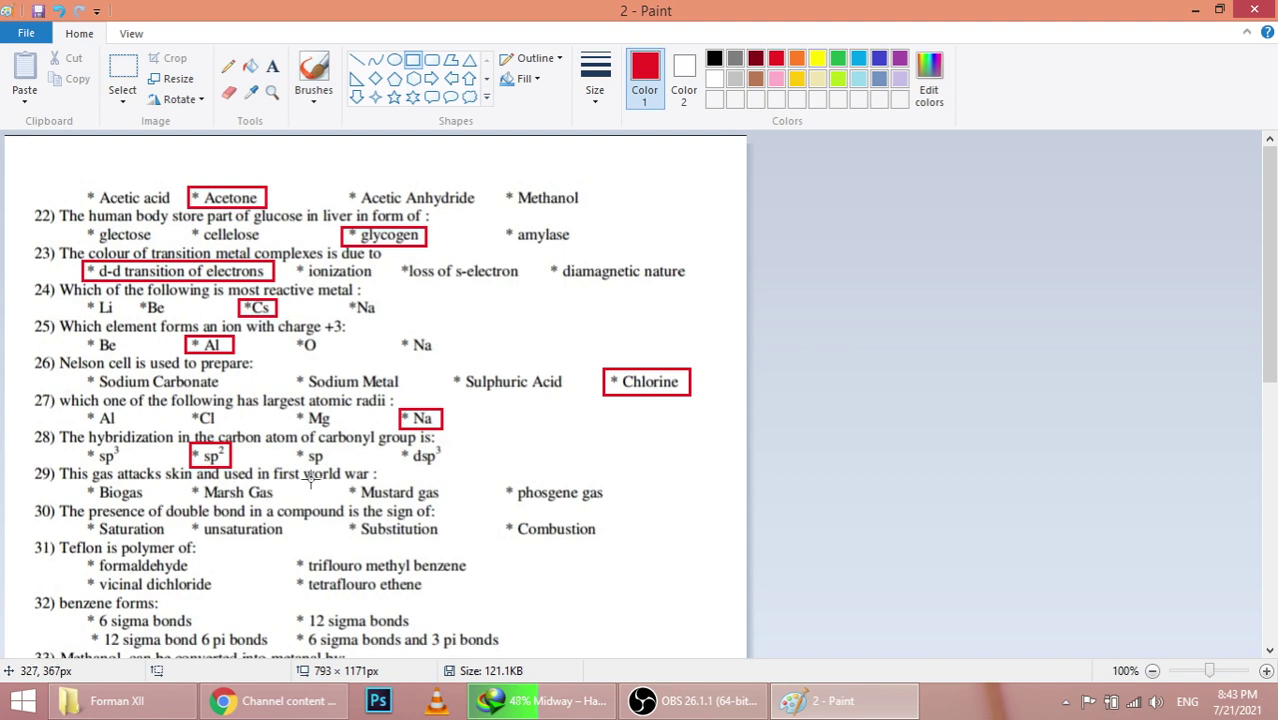
# Step: Outline Mustard gas, unsaturation and tetraflouro ethene in red for questions 29–31
pyautogui.moveTo(346, 482); pyautogui.dragTo(449, 501)
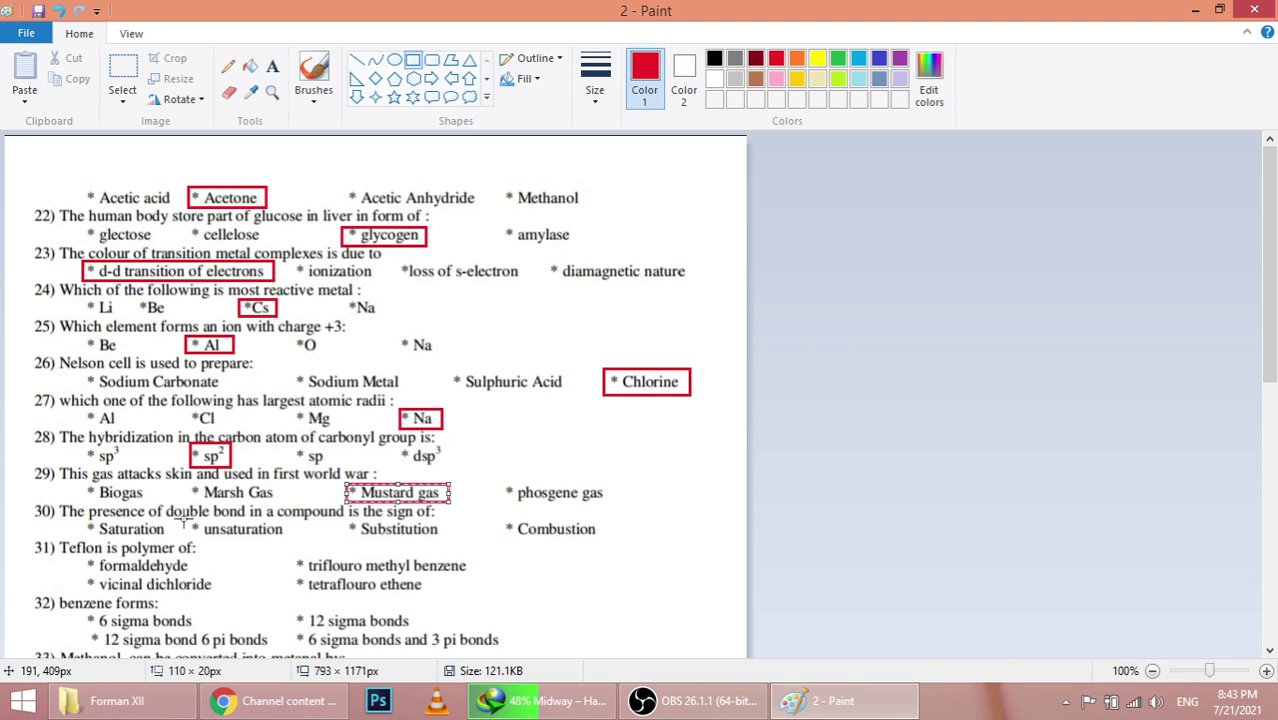
pyautogui.moveTo(183, 517)
pyautogui.mouseDown()
pyautogui.moveTo(302, 550)
pyautogui.moveTo(296, 537)
pyautogui.mouseUp()
pyautogui.click(345, 565)
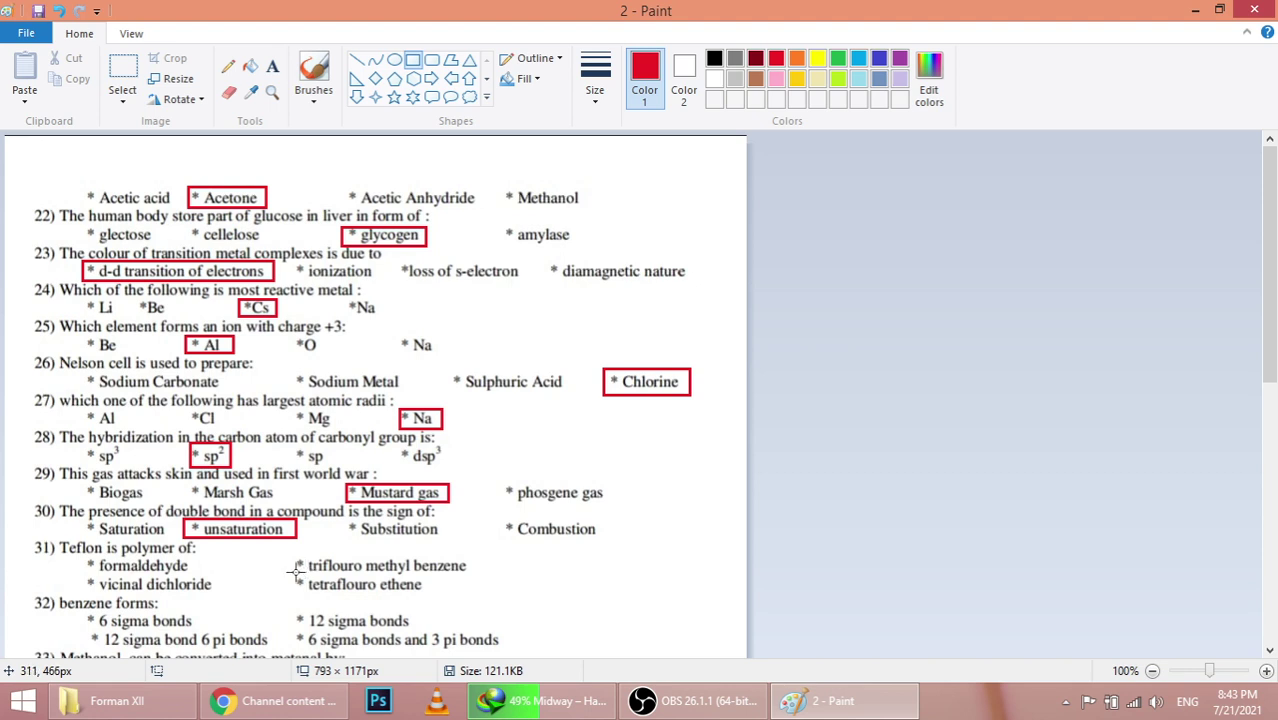
pyautogui.moveTo(296, 572)
pyautogui.mouseDown()
pyautogui.moveTo(393, 606)
pyautogui.moveTo(435, 598)
pyautogui.mouseUp()
pyautogui.click(506, 621)
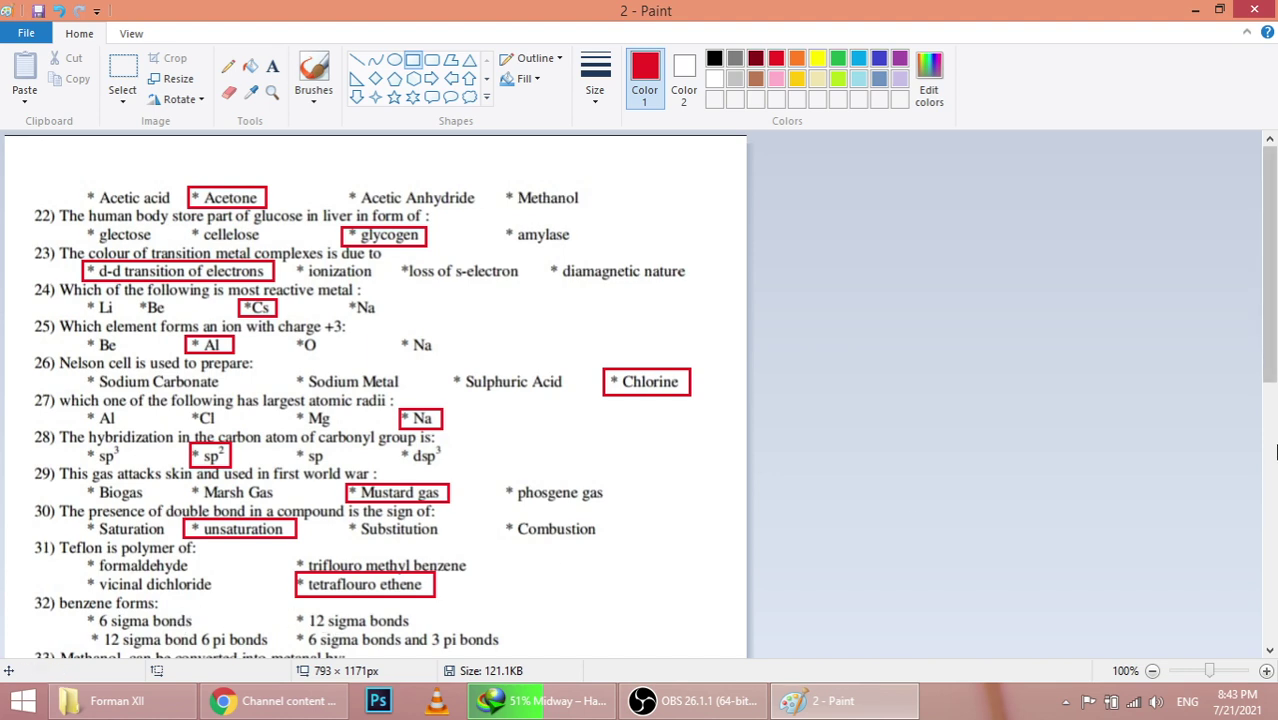
pyautogui.moveTo(1272, 340); pyautogui.dragTo(1274, 366)
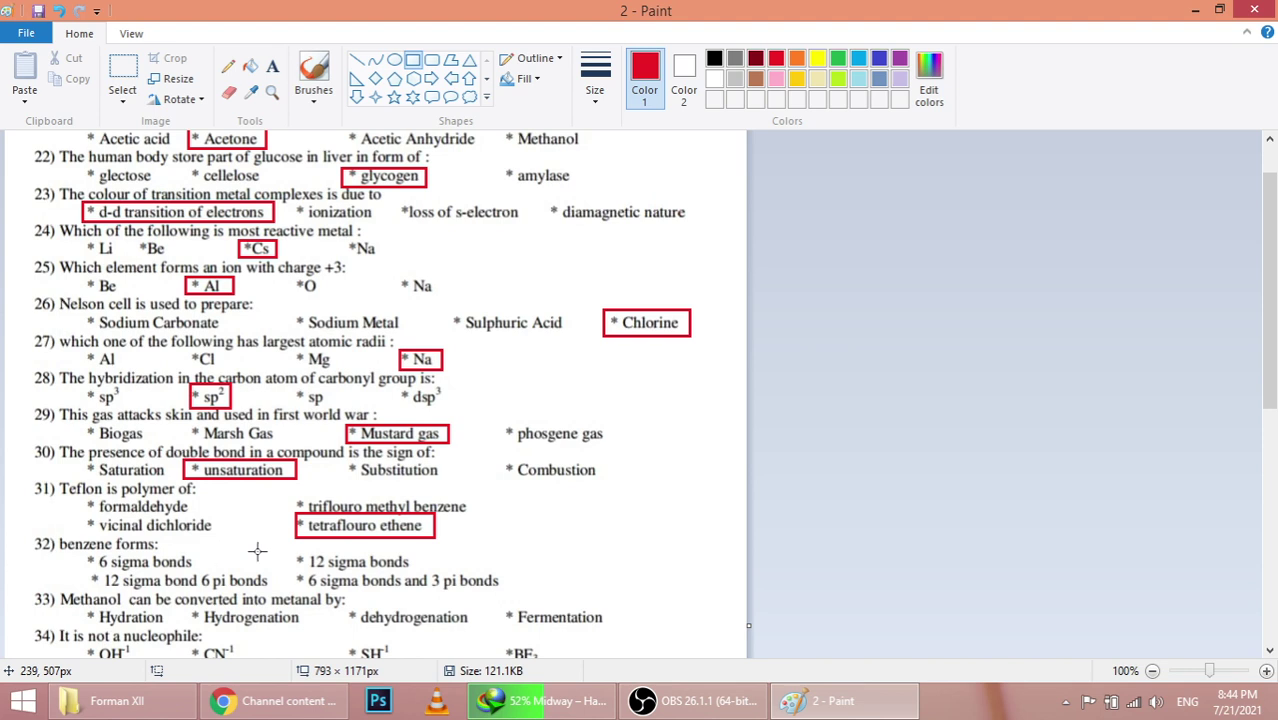
# Step: Box 12 sigma bonds and dehydrogenation in red for questions 32–33
pyautogui.moveTo(296, 552); pyautogui.dragTo(421, 572)
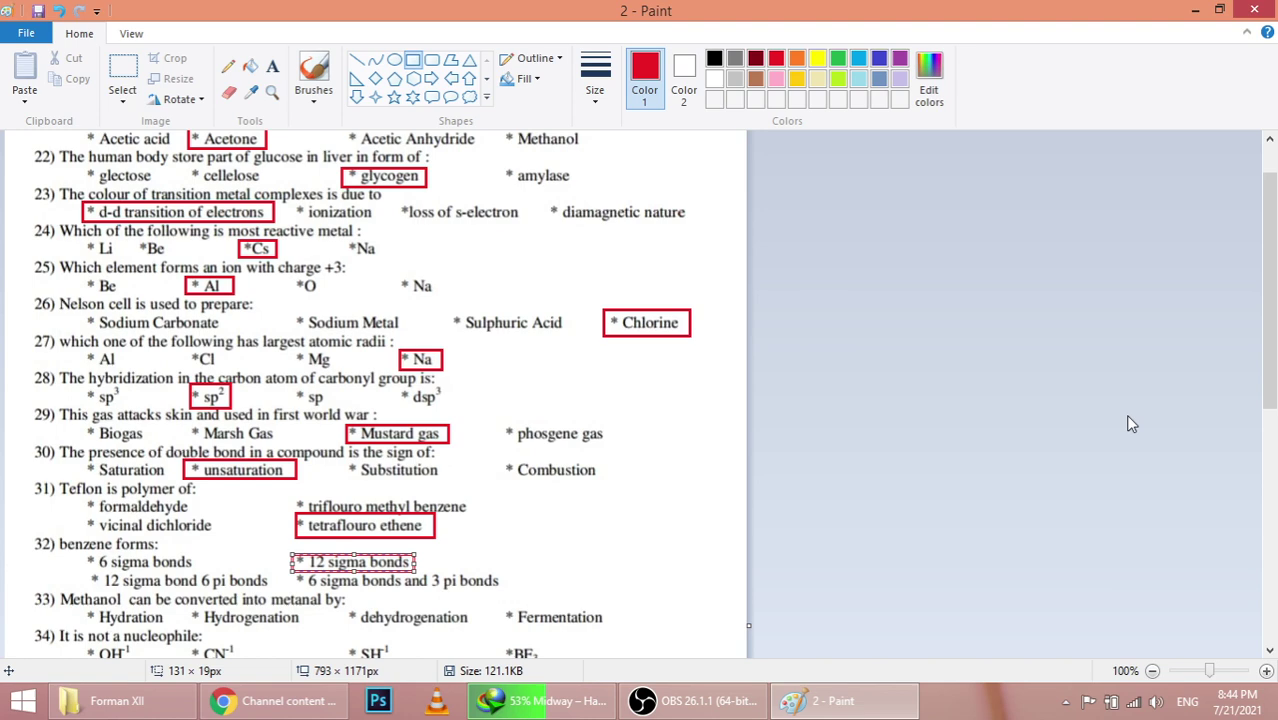
pyautogui.moveTo(1270, 350); pyautogui.dragTo(1275, 388)
pyautogui.click(483, 477)
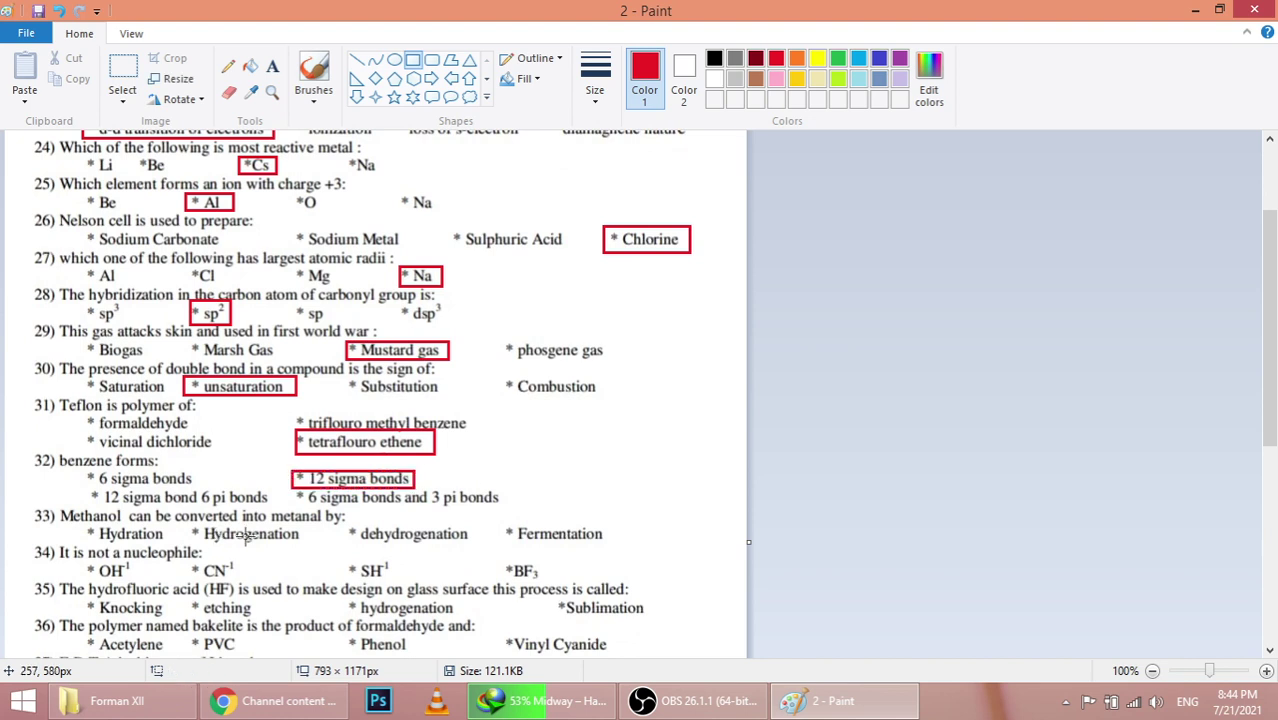
pyautogui.moveTo(347, 522)
pyautogui.mouseDown()
pyautogui.moveTo(440, 550)
pyautogui.moveTo(476, 546)
pyautogui.mouseUp()
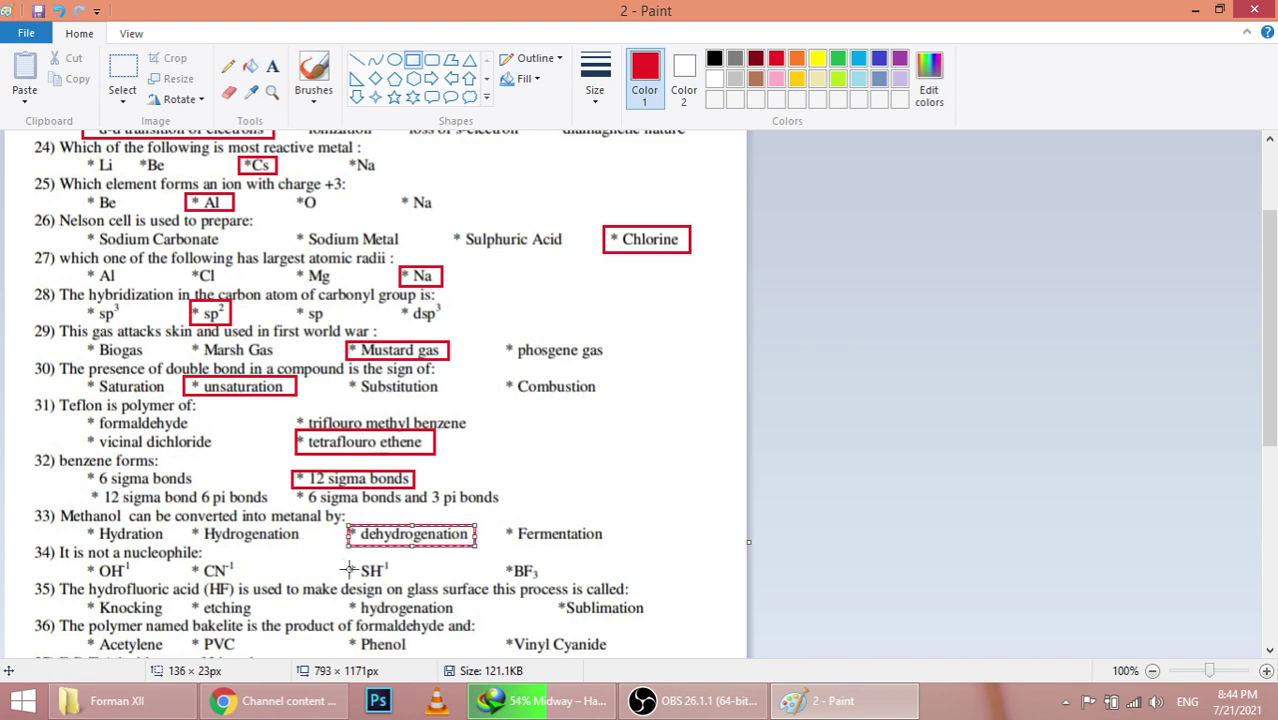
pyautogui.click(289, 577)
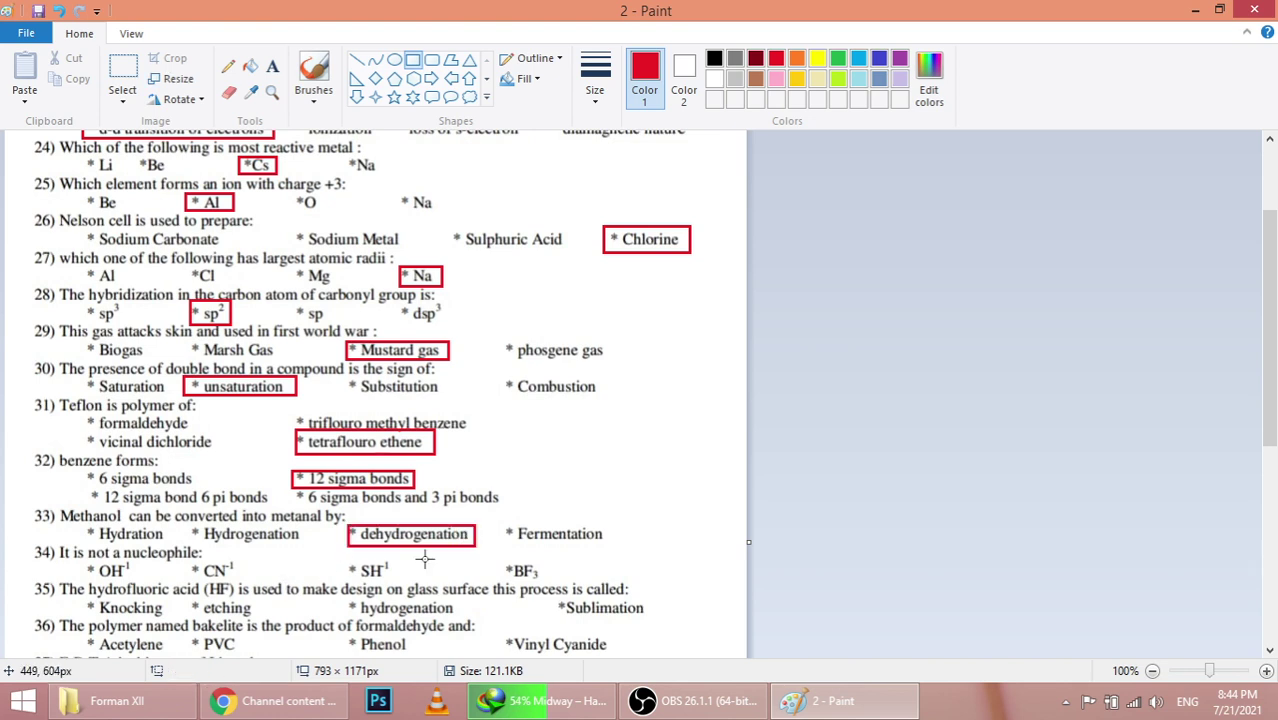
# Step: Outline BF3 in red, undoing and redrawing a larger box
pyautogui.moveTo(504, 562)
pyautogui.mouseDown()
pyautogui.moveTo(565, 580)
pyautogui.moveTo(535, 570)
pyautogui.mouseUp()
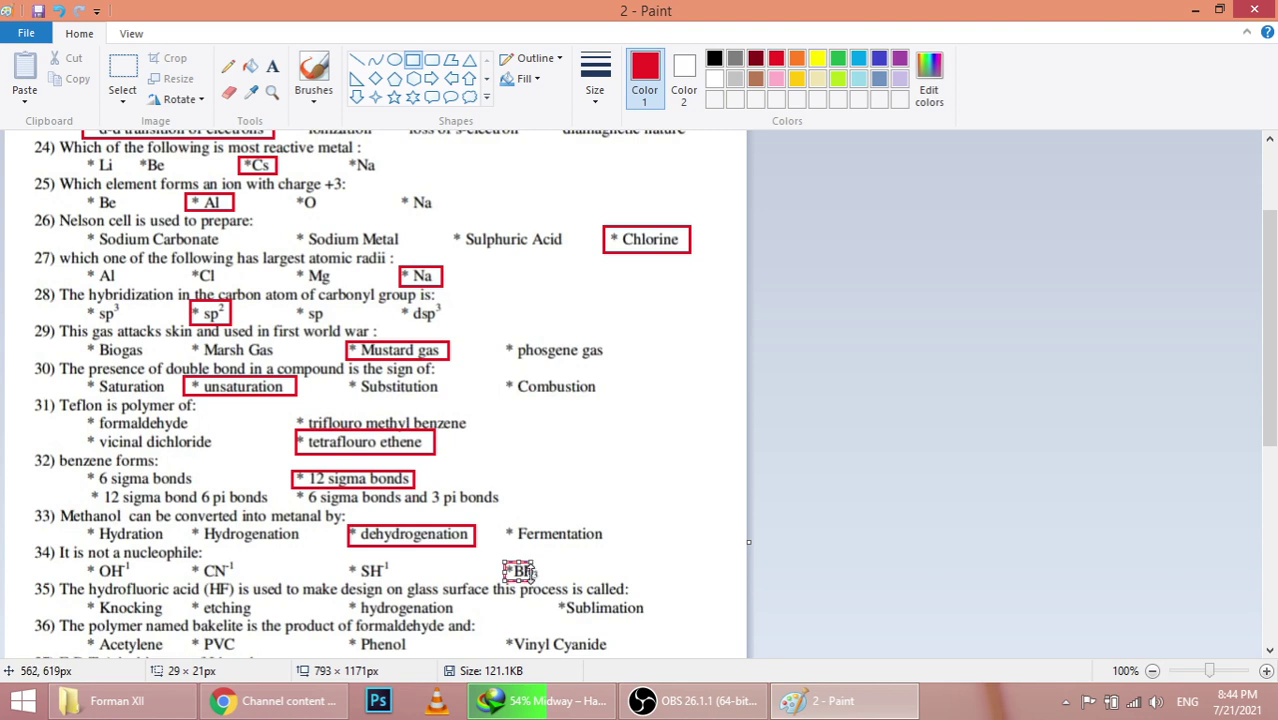
pyautogui.click(566, 573)
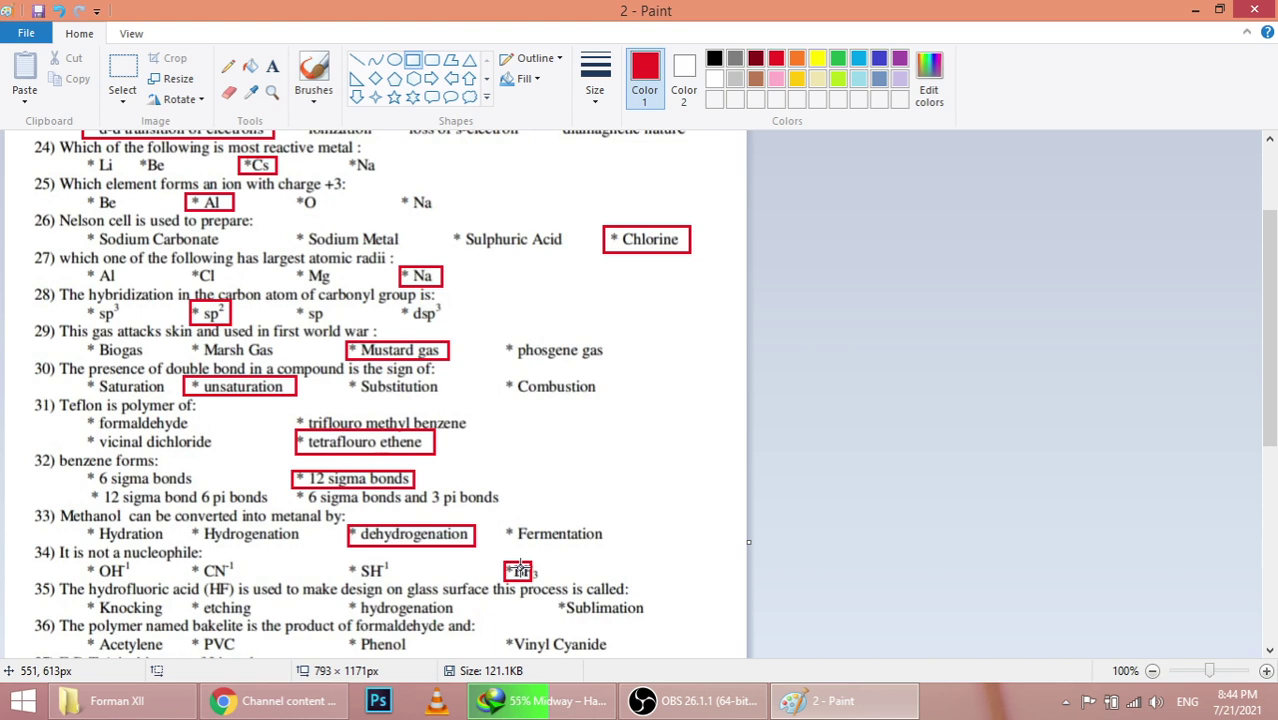
pyautogui.hotkey('ctrl', 'z')
pyautogui.moveTo(502, 561)
pyautogui.mouseDown()
pyautogui.moveTo(552, 583)
pyautogui.moveTo(522, 584)
pyautogui.moveTo(556, 574)
pyautogui.moveTo(516, 581)
pyautogui.moveTo(546, 584)
pyautogui.mouseUp()
pyautogui.click(574, 591)
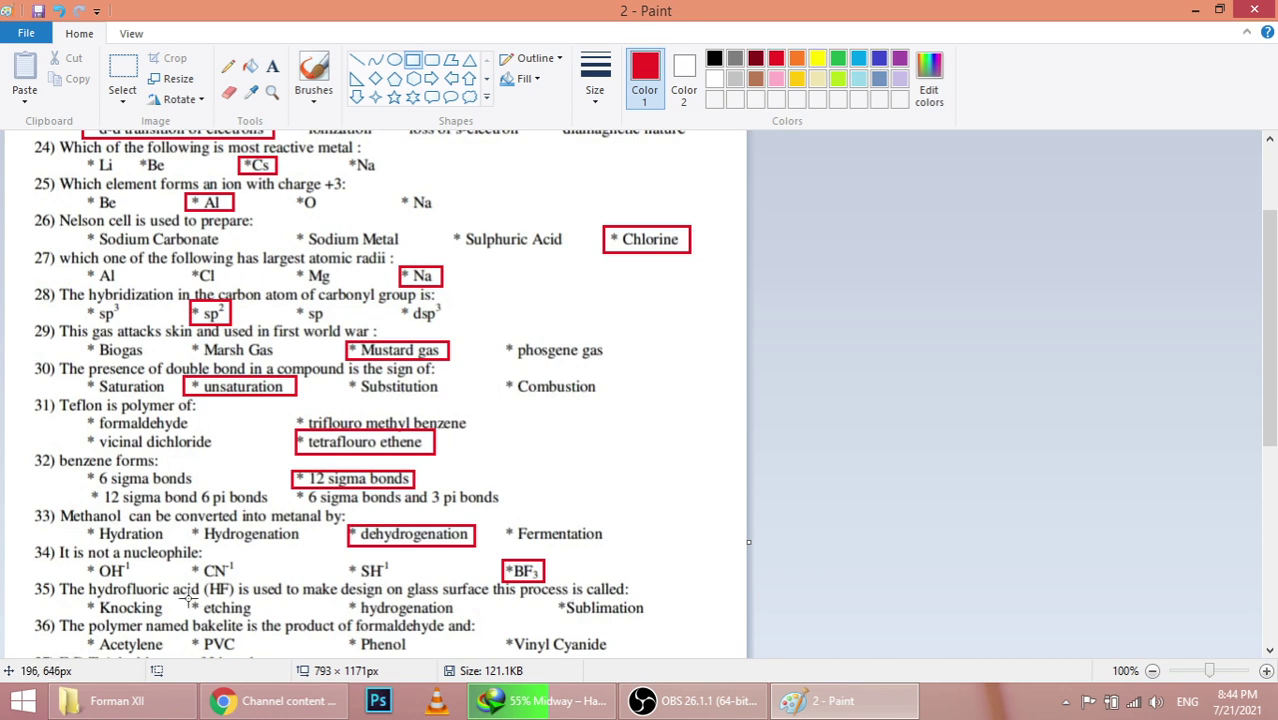
# Step: Box etching and Phenol in red for questions 35–36
pyautogui.moveTo(189, 598); pyautogui.dragTo(264, 620)
pyautogui.click(304, 617)
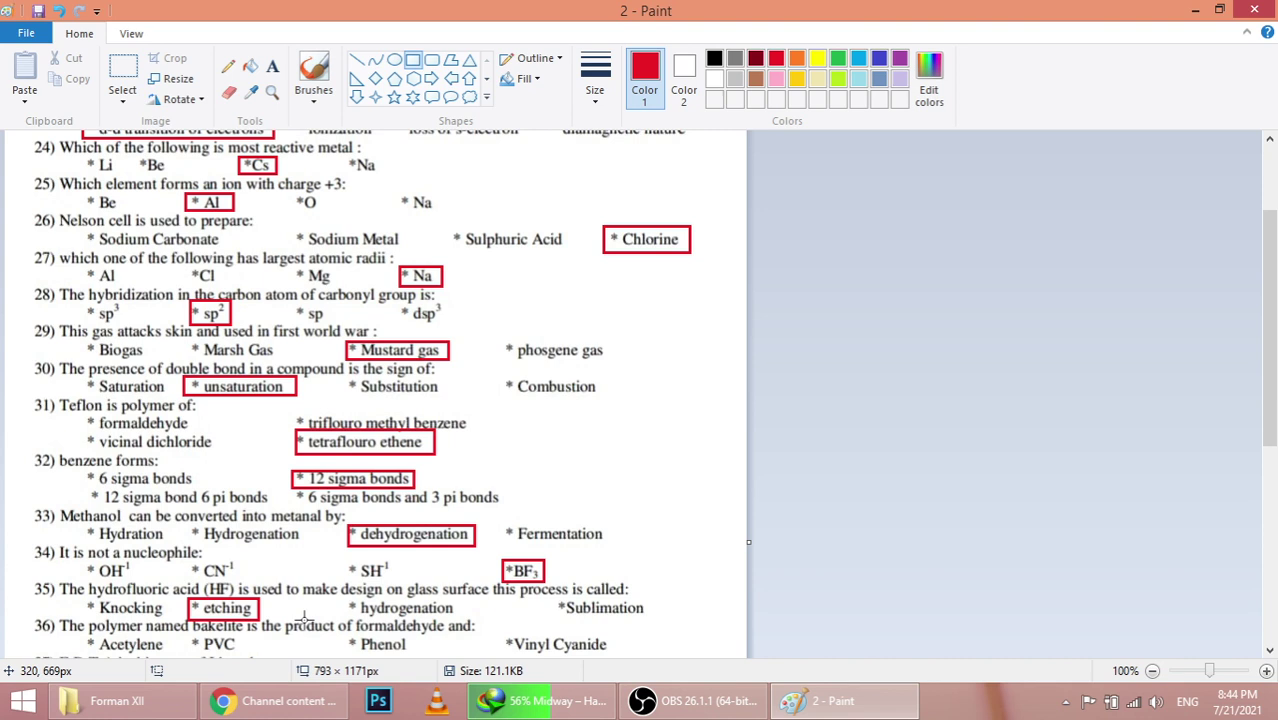
pyautogui.moveTo(345, 634); pyautogui.dragTo(421, 656)
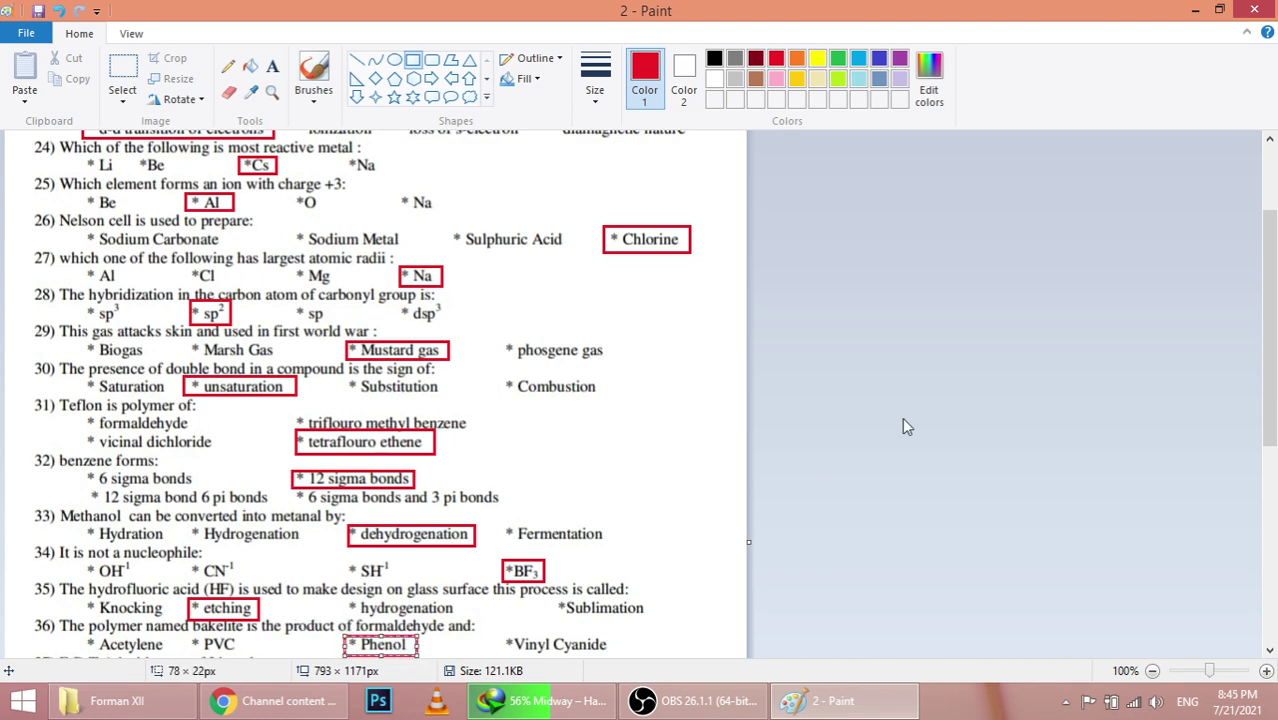
pyautogui.moveTo(1272, 305); pyautogui.dragTo(1275, 365)
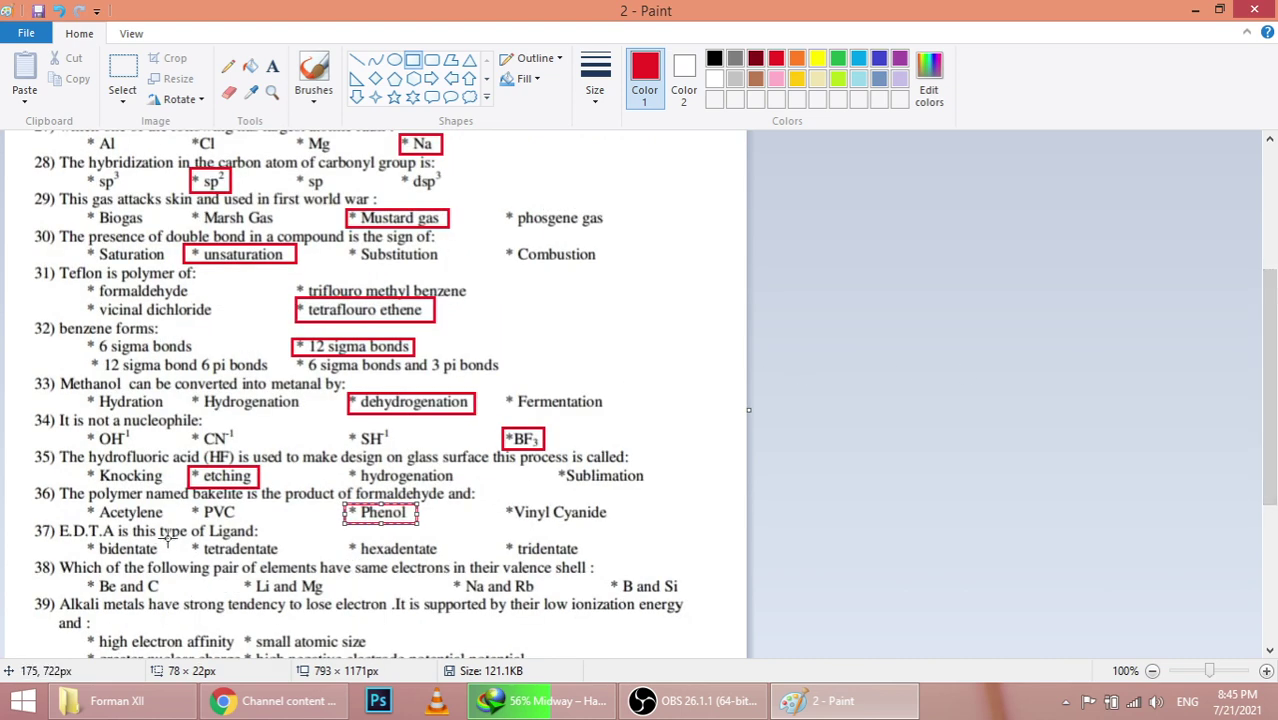
# Step: Finish the Phenol box, then outline hexadentate and Na and Rb in red
pyautogui.click(170, 538)
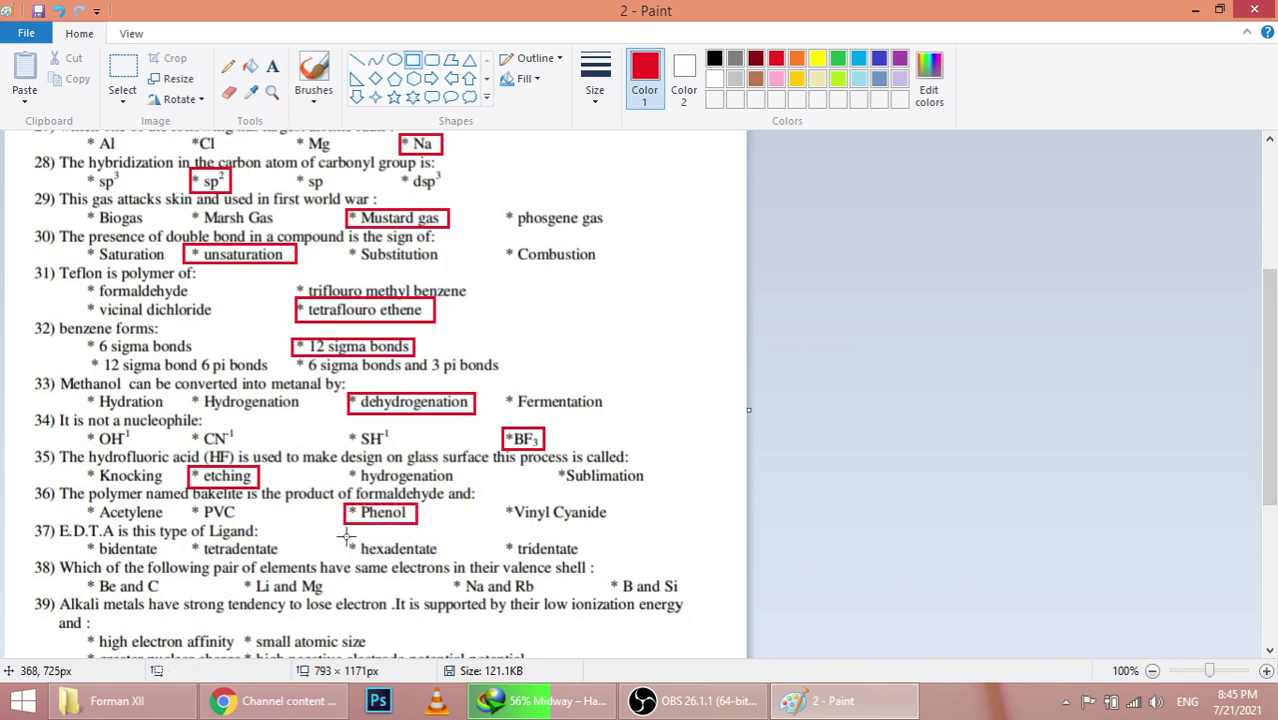
pyautogui.moveTo(343, 537); pyautogui.dragTo(446, 563)
pyautogui.click(477, 579)
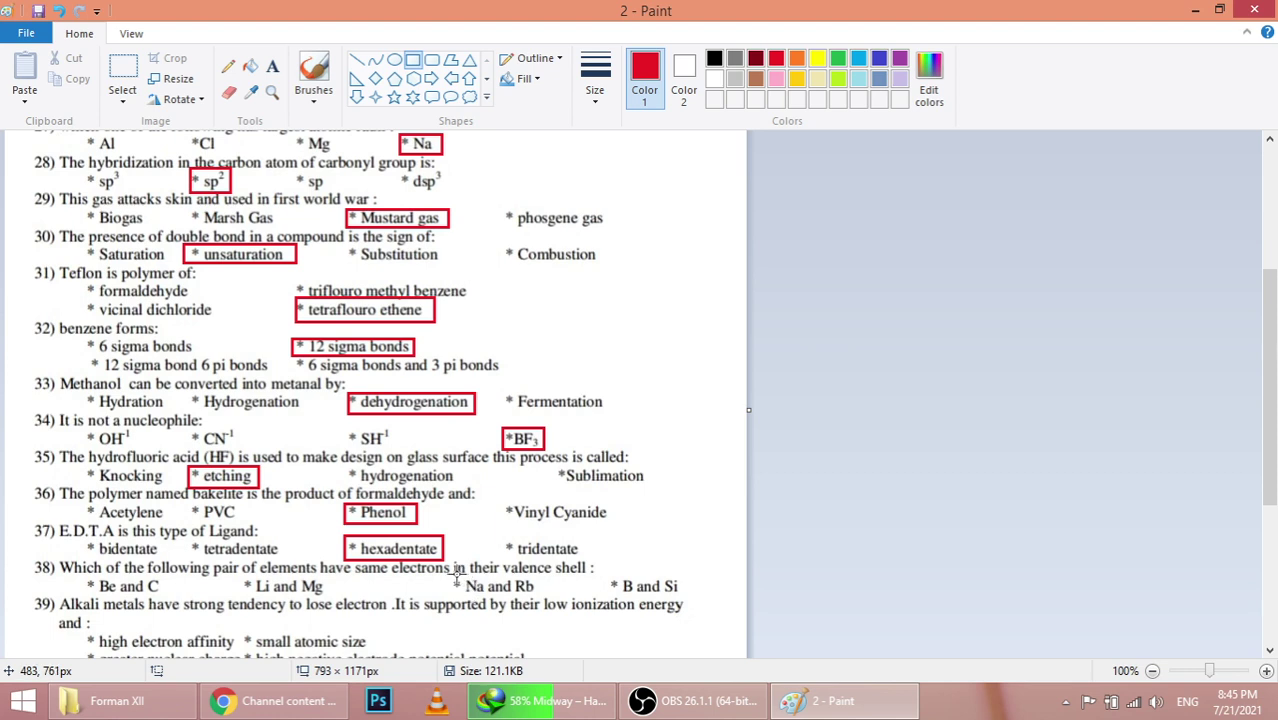
pyautogui.moveTo(447, 577)
pyautogui.mouseDown()
pyautogui.moveTo(578, 606)
pyautogui.moveTo(539, 591)
pyautogui.mouseUp()
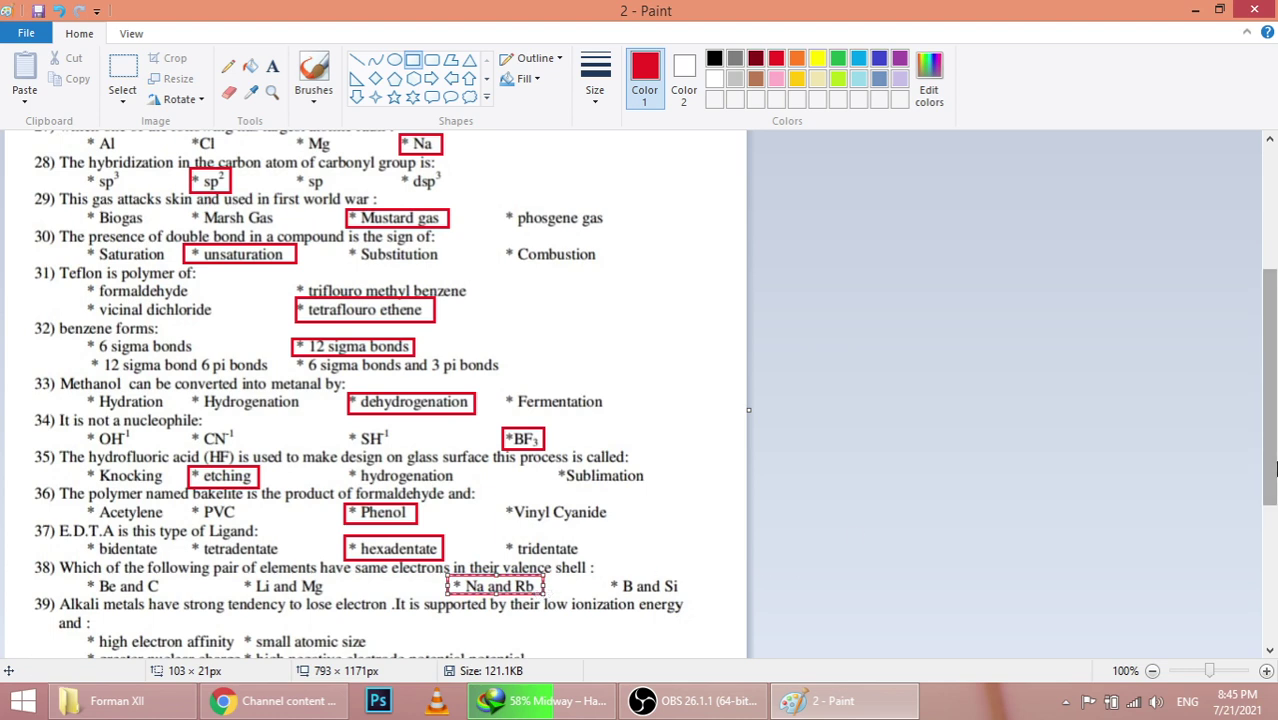
pyautogui.moveTo(1274, 468); pyautogui.dragTo(1274, 500)
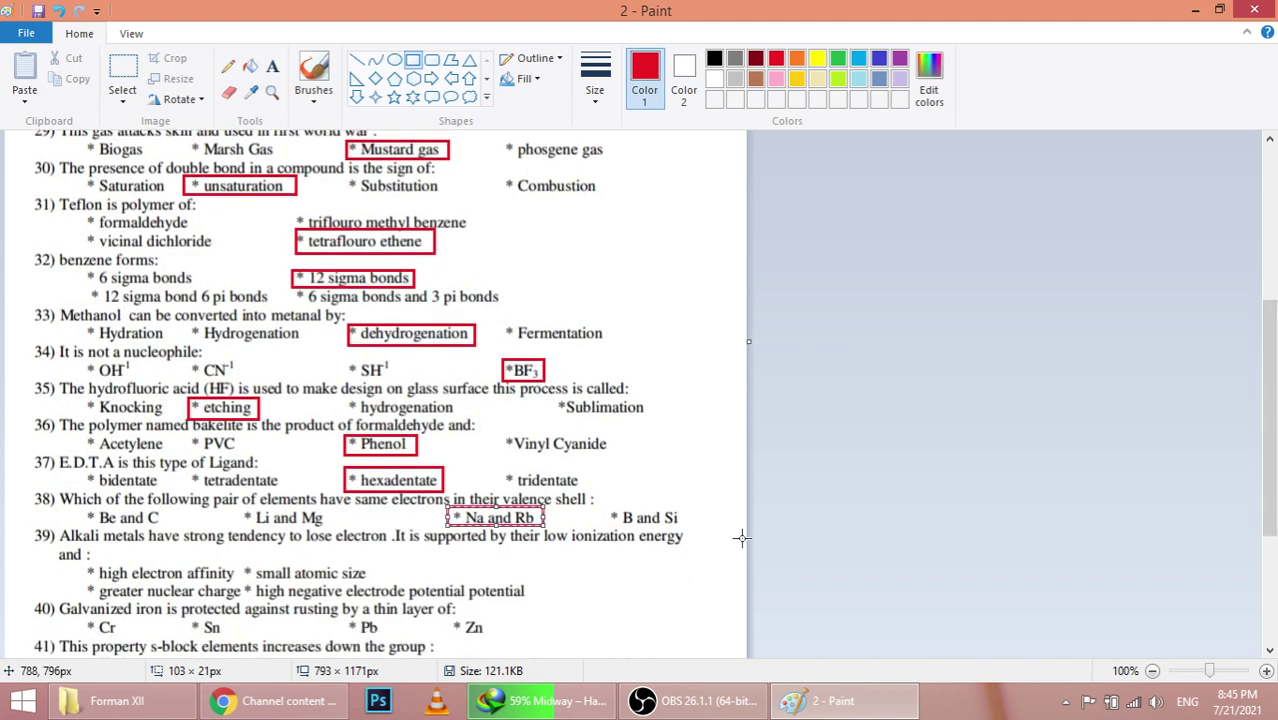
pyautogui.click(663, 545)
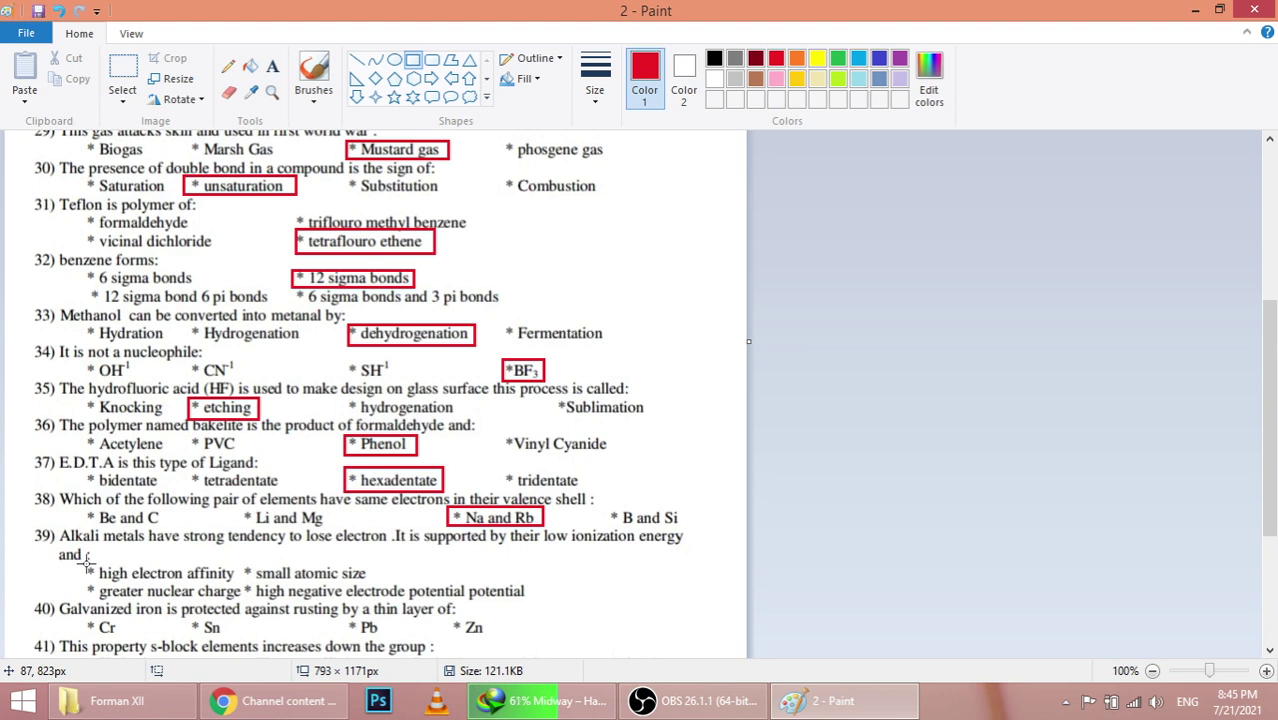
# Step: Box high electron affinity, widening it to fit, and Zn for question 40
pyautogui.moveTo(87, 563)
pyautogui.mouseDown()
pyautogui.moveTo(270, 584)
pyautogui.moveTo(239, 584)
pyautogui.mouseUp()
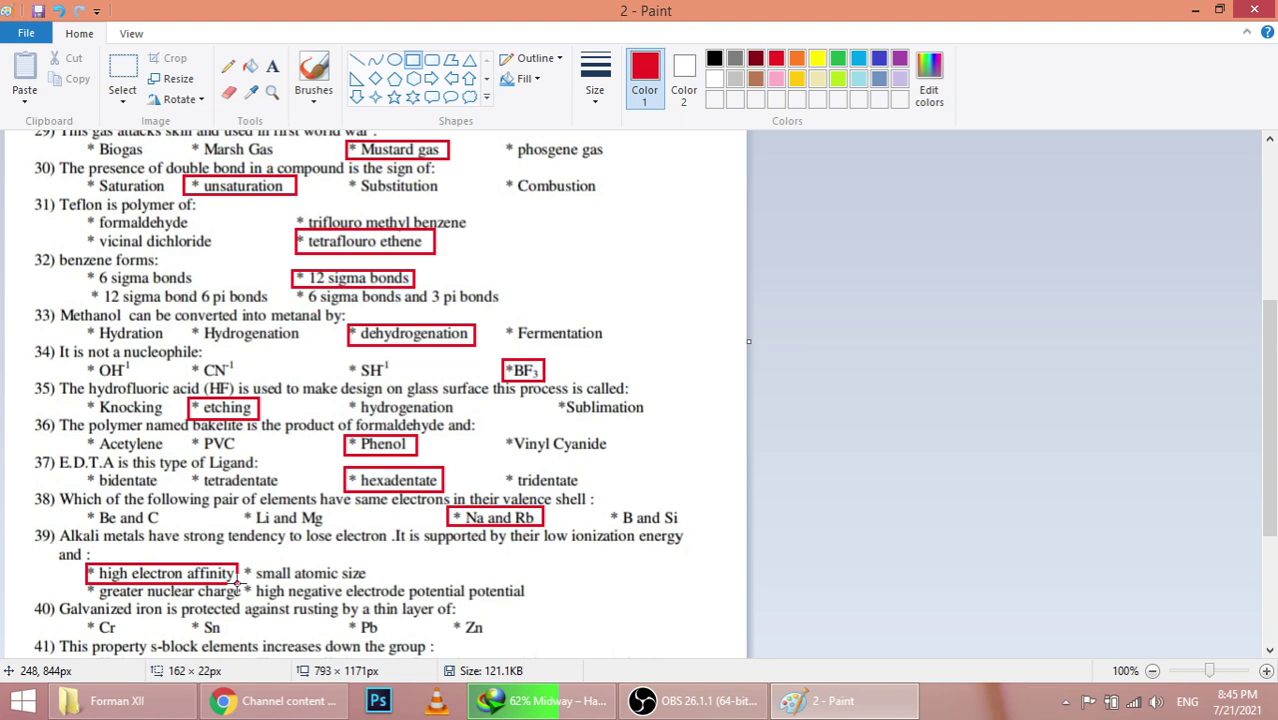
pyautogui.moveTo(238, 584); pyautogui.dragTo(251, 584)
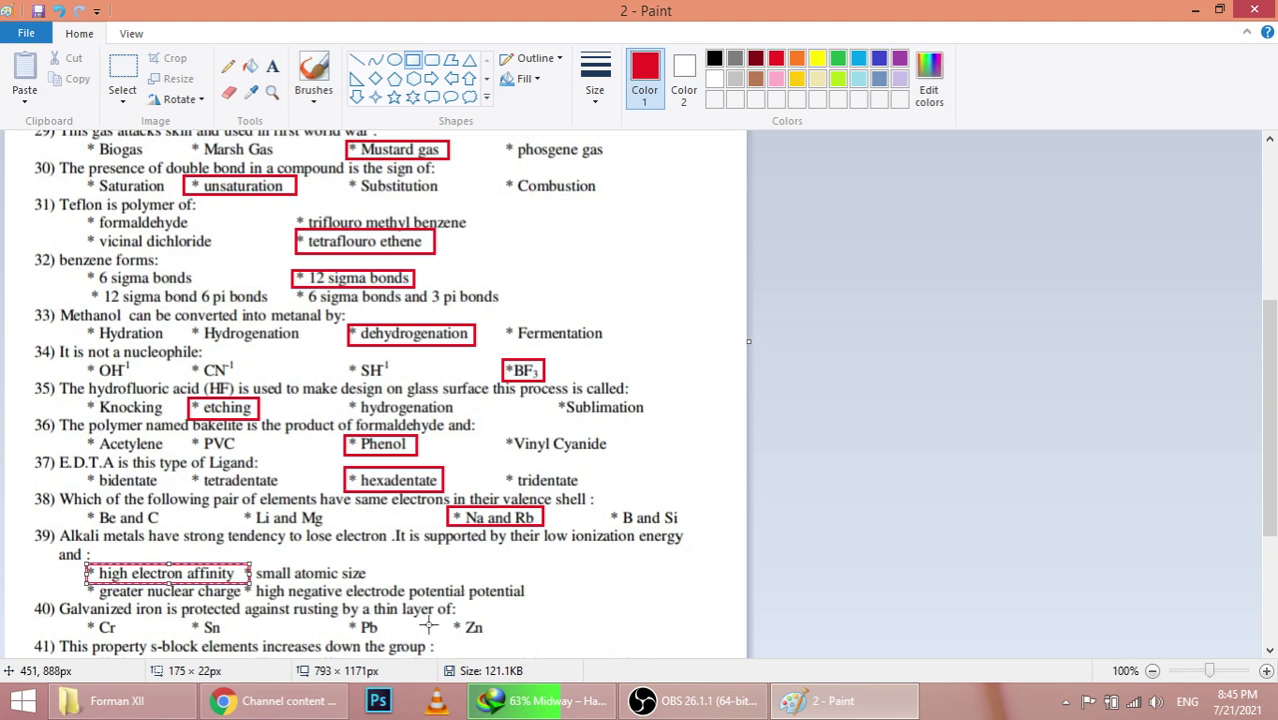
pyautogui.moveTo(450, 617); pyautogui.dragTo(497, 638)
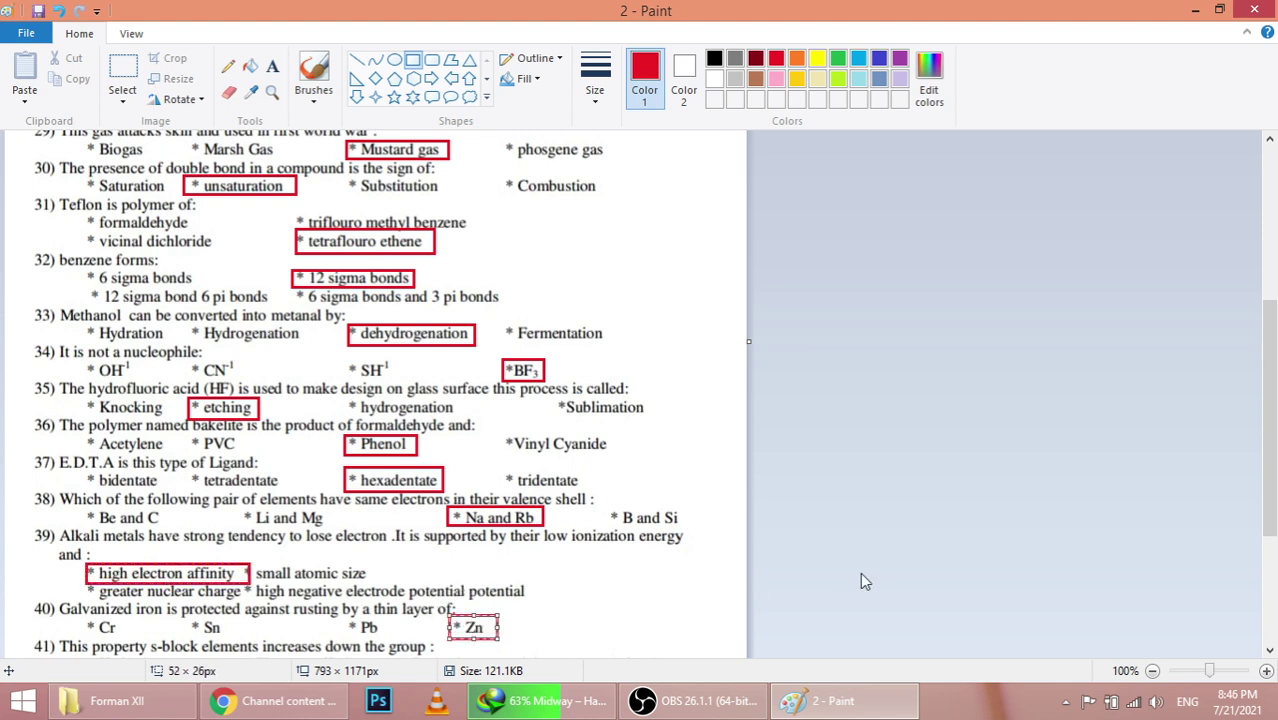
pyautogui.moveTo(1272, 385); pyautogui.dragTo(1272, 438)
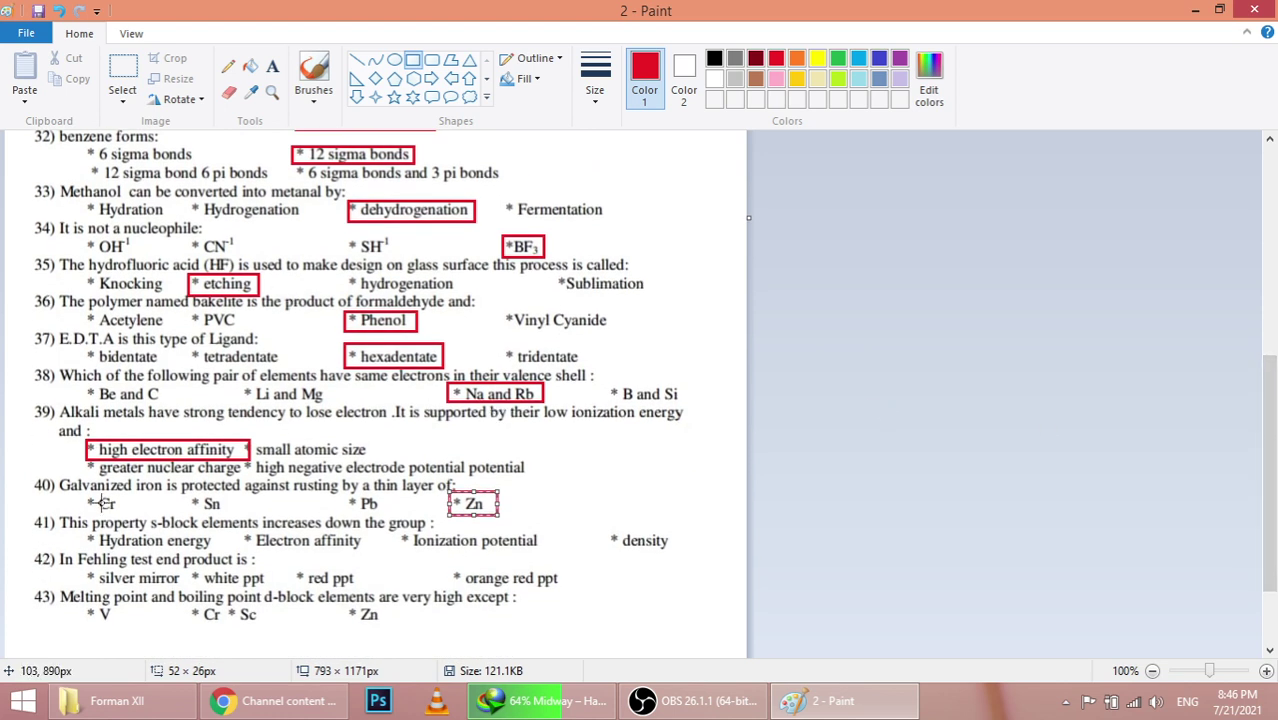
# Step: Box Electron affinity for question 41, after undoing a mistaken Hydration energy box
pyautogui.moveTo(84, 533); pyautogui.dragTo(233, 557)
pyautogui.hotkey('ctrl', 'z')
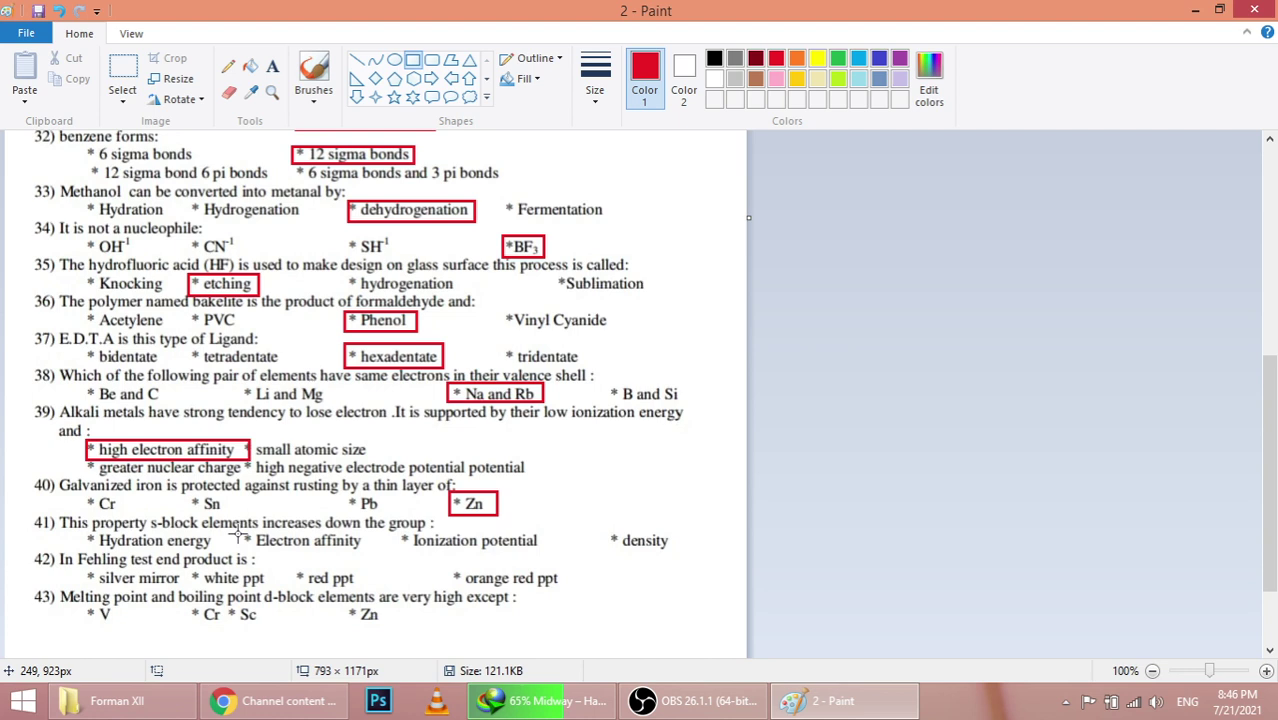
pyautogui.moveTo(237, 528)
pyautogui.mouseDown()
pyautogui.moveTo(389, 548)
pyautogui.moveTo(366, 551)
pyautogui.mouseUp()
pyautogui.click(443, 583)
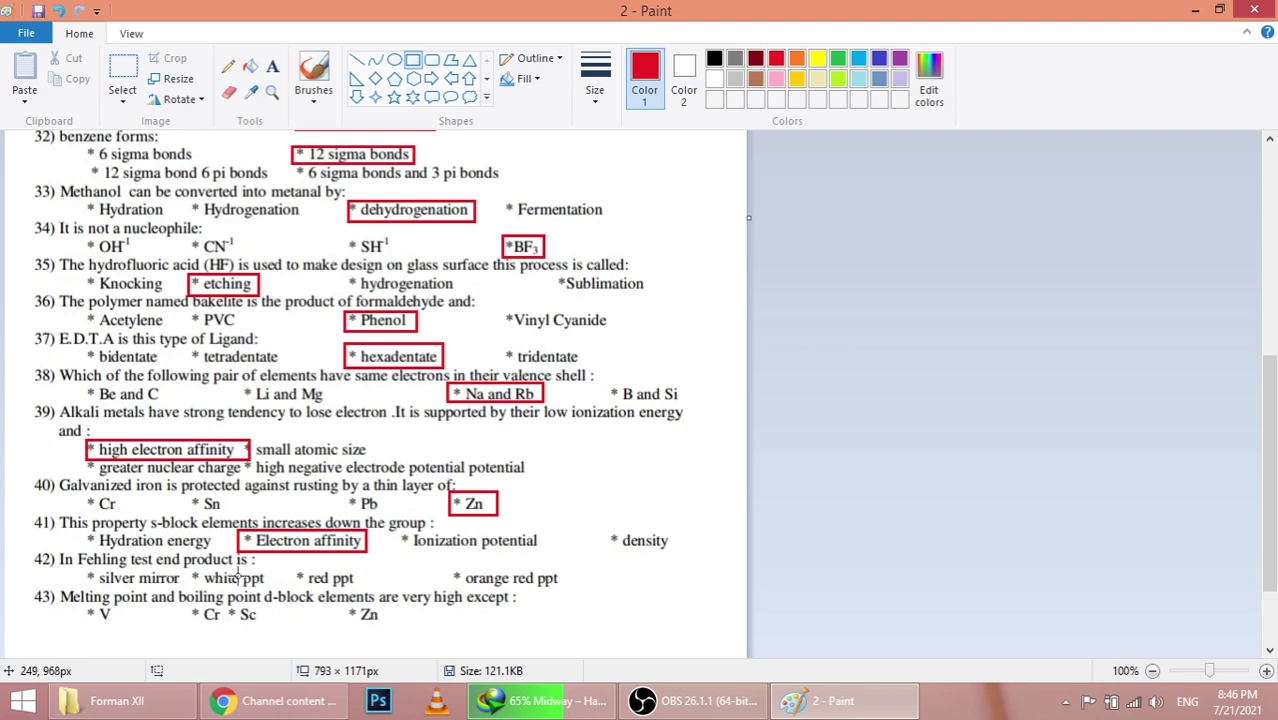
# Step: Outline red ppt for question 42, undoing and redrawing the box
pyautogui.moveTo(292, 569); pyautogui.dragTo(363, 594)
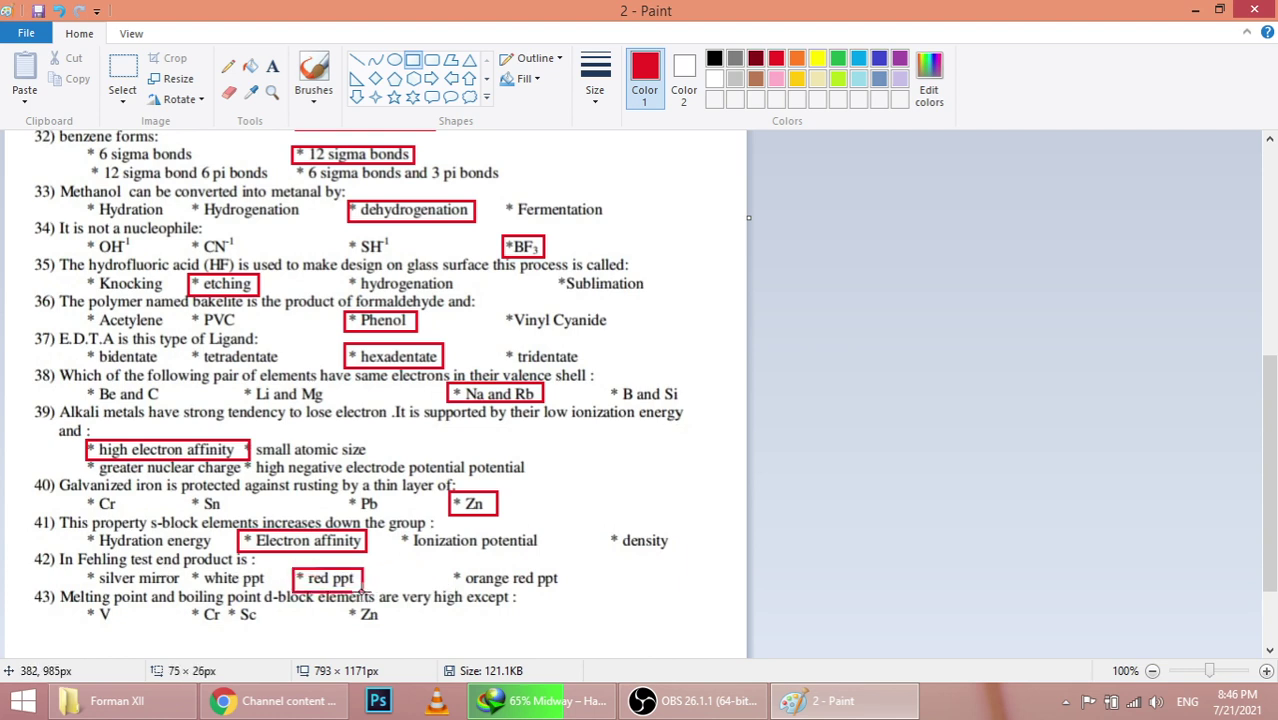
pyautogui.hotkey('ctrl', 'z')
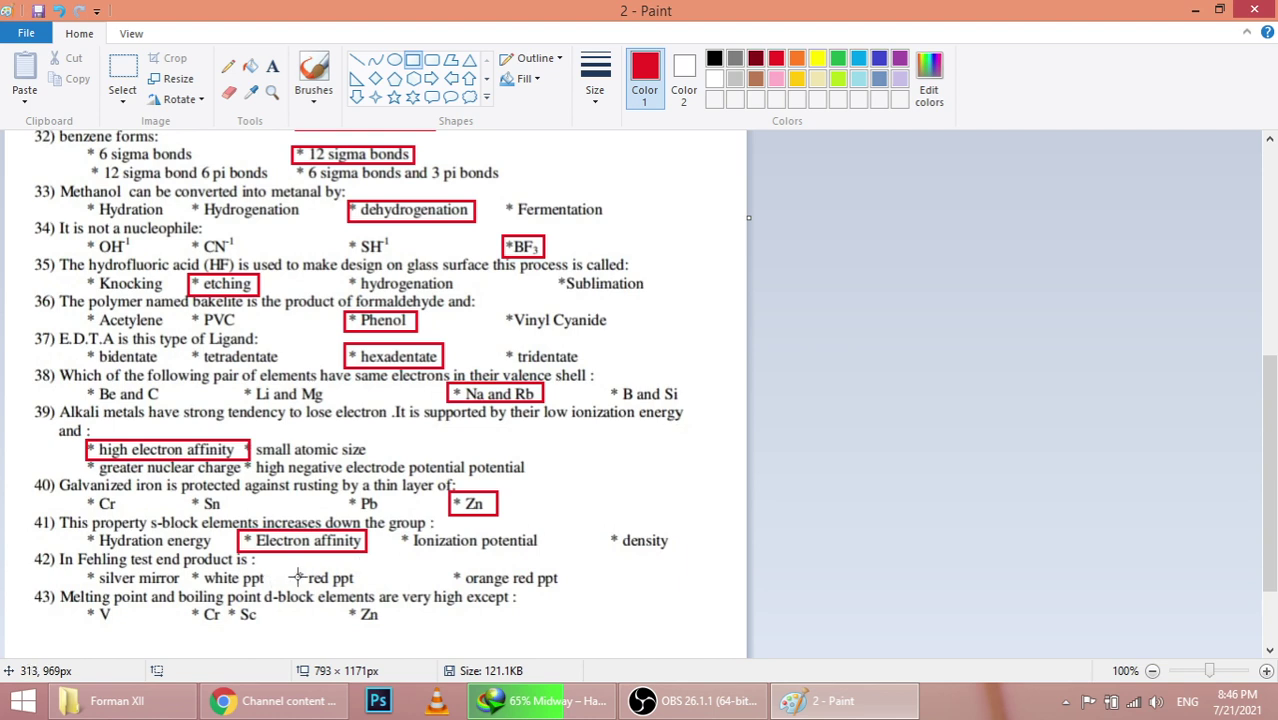
pyautogui.moveTo(293, 566); pyautogui.dragTo(373, 592)
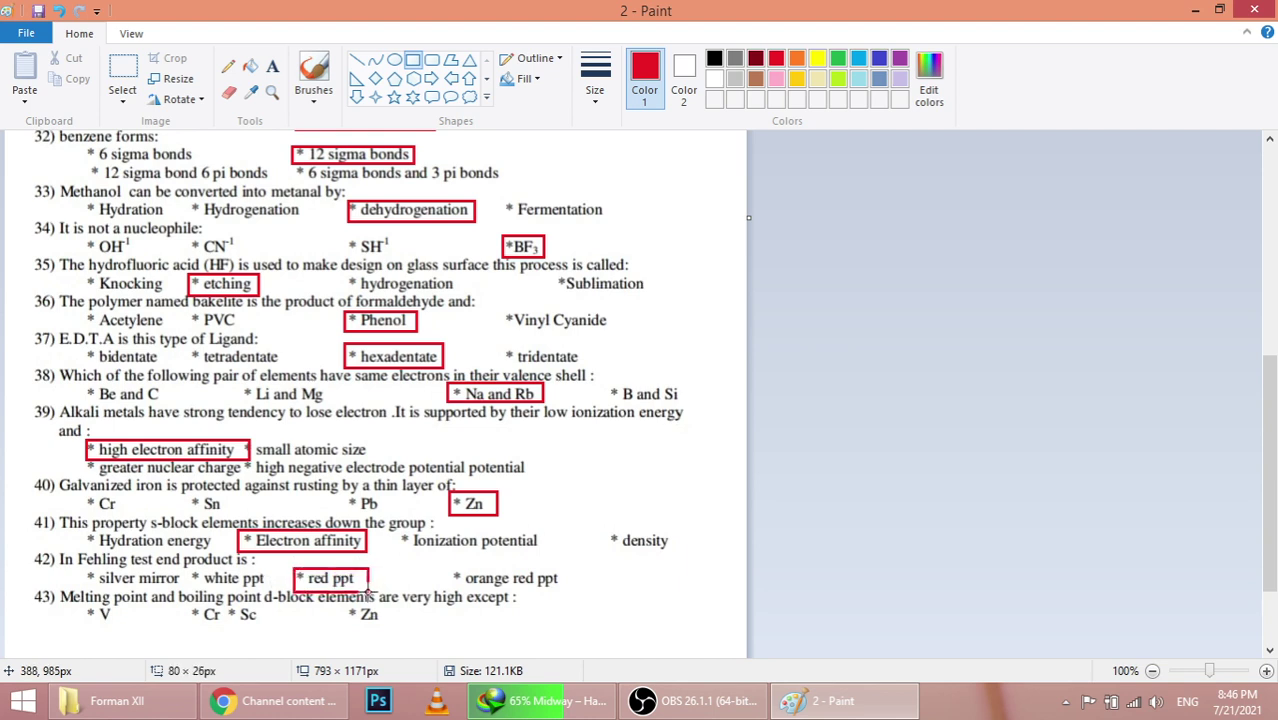
pyautogui.click(410, 597)
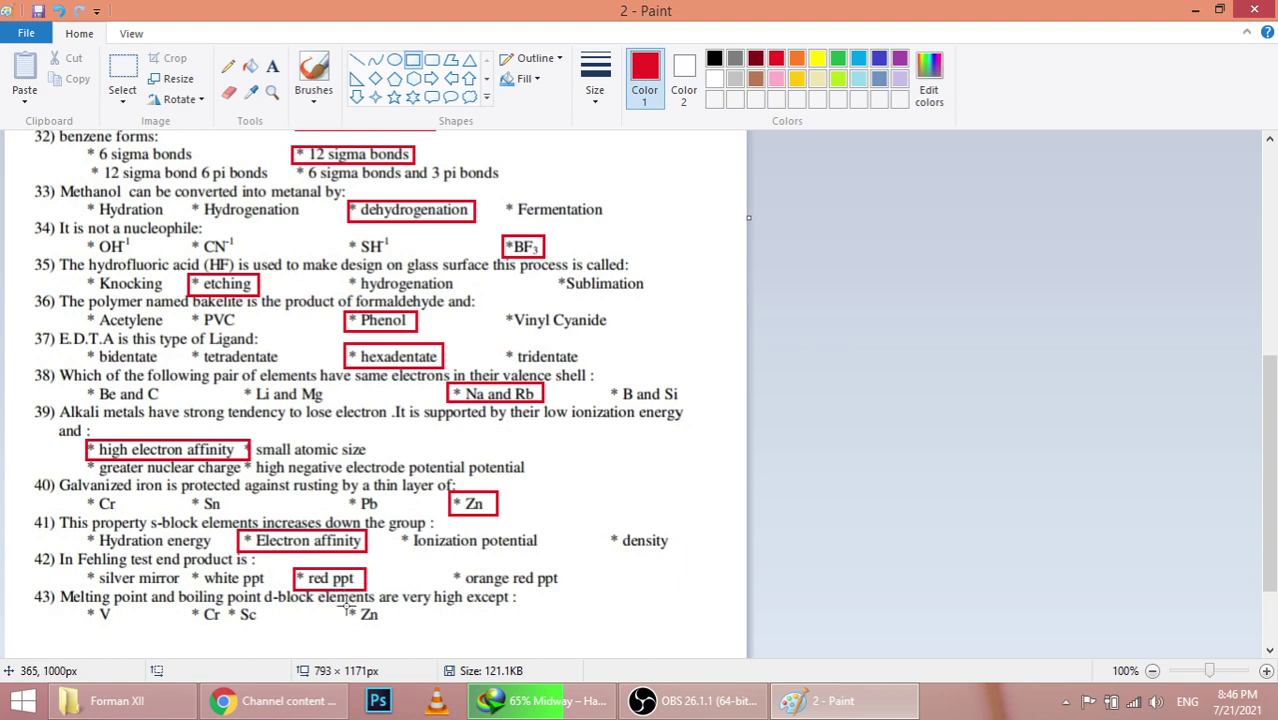
# Step: Box Zn for question 43, then close Paint saving page 2
pyautogui.moveTo(345, 605); pyautogui.dragTo(389, 625)
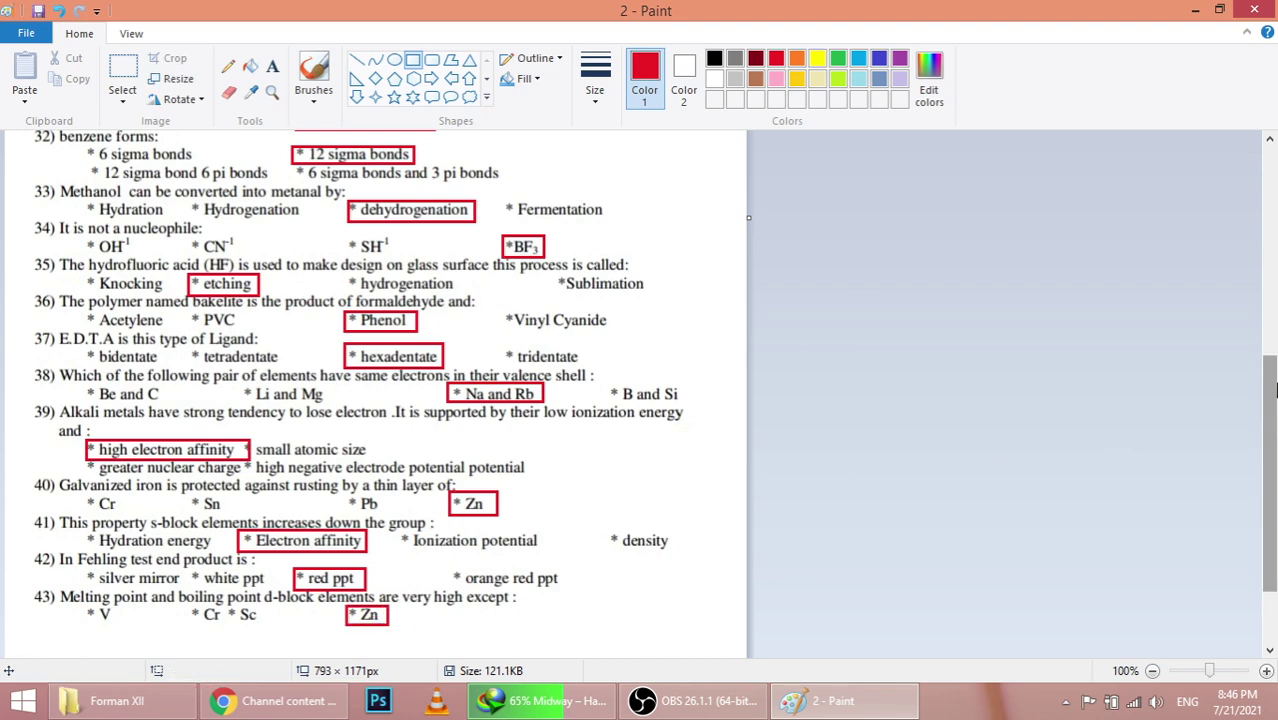
pyautogui.moveTo(1274, 390)
pyautogui.mouseDown()
pyautogui.moveTo(1274, 483)
pyautogui.moveTo(1217, 318)
pyautogui.moveTo(1186, 97)
pyautogui.moveTo(1157, 107)
pyautogui.mouseUp()
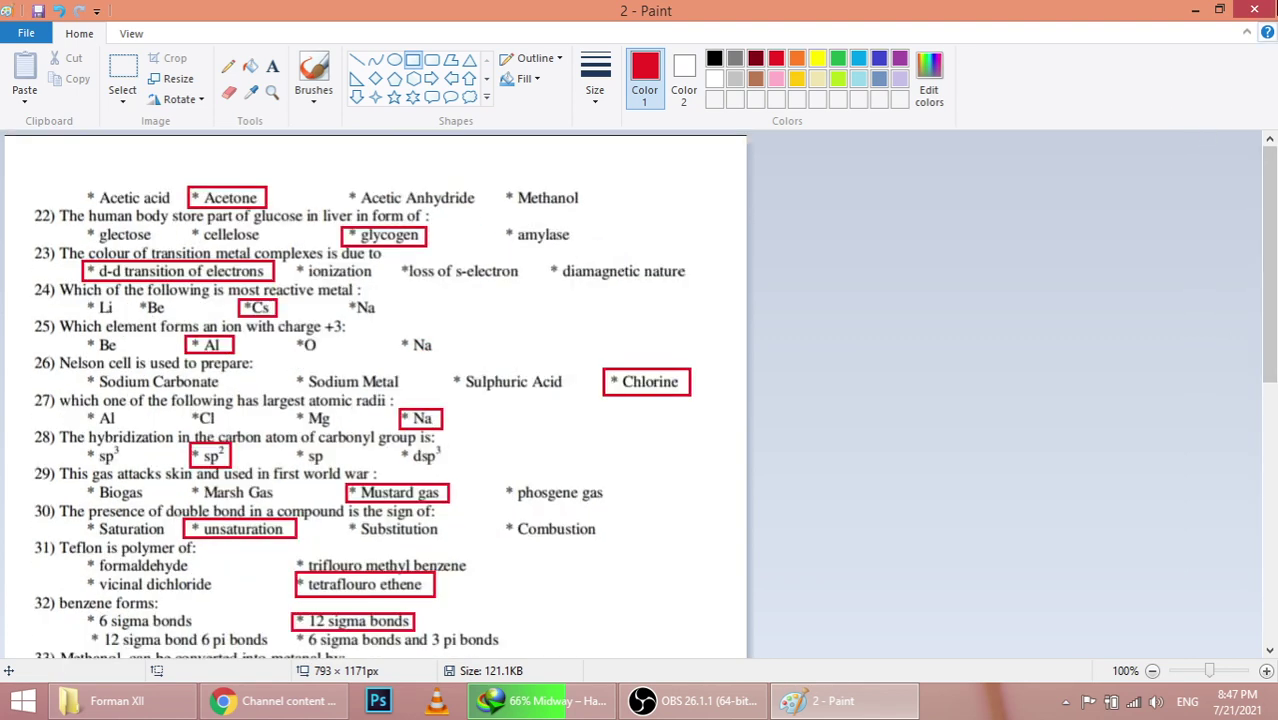
pyautogui.click(1254, 9)
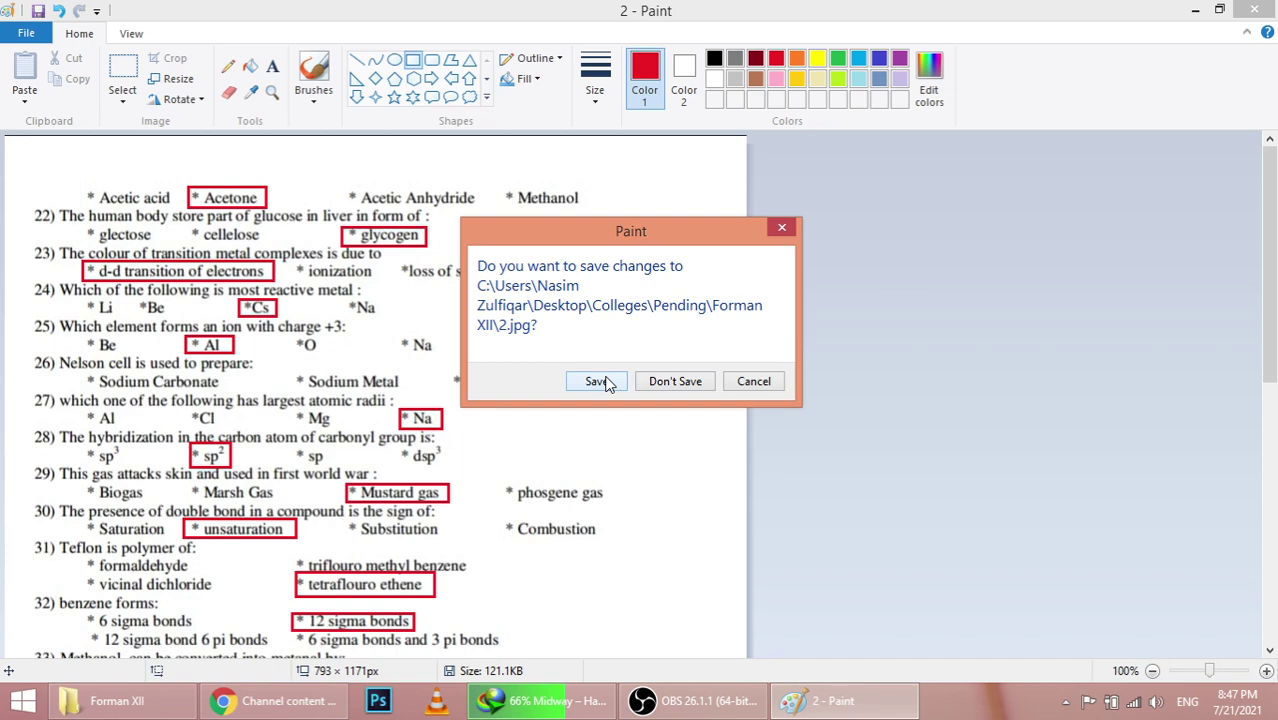
pyautogui.click(597, 382)
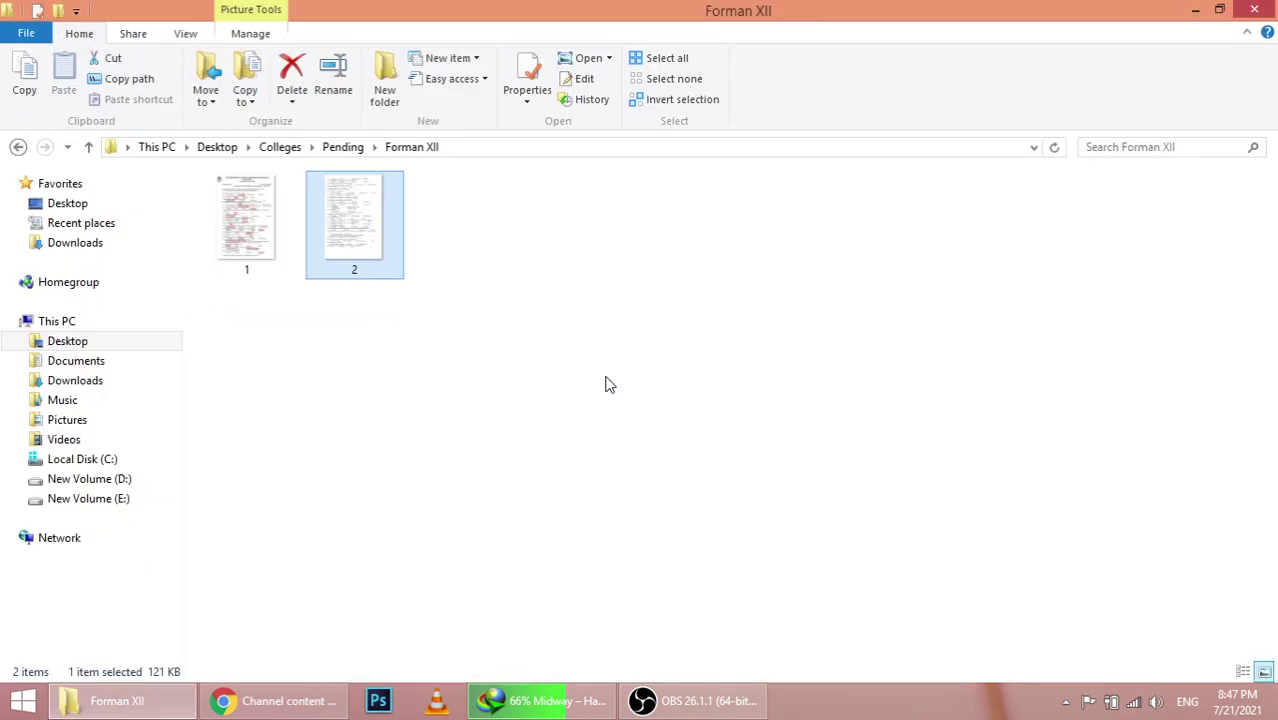